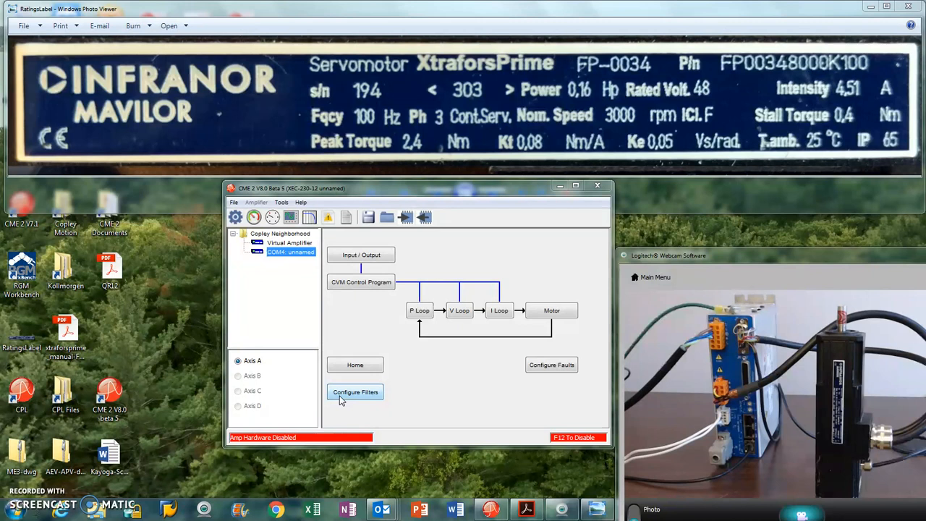
# Open the motor setup, choose rated data as the source, and set the rated speed to 3000 rpm.
pyautogui.click(557, 310)
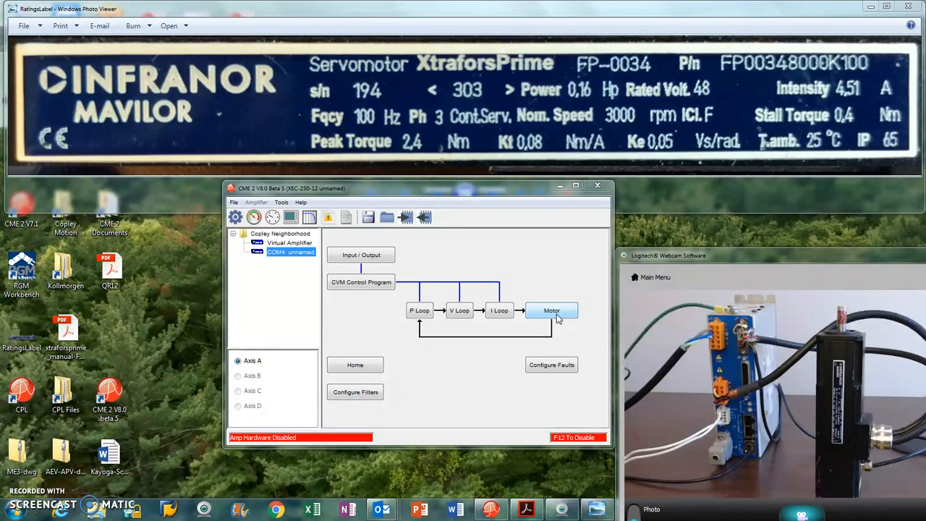
pyautogui.moveTo(425, 165)
pyautogui.mouseDown()
pyautogui.moveTo(427, 187)
pyautogui.moveTo(441, 153)
pyautogui.moveTo(437, 168)
pyautogui.mouseUp()
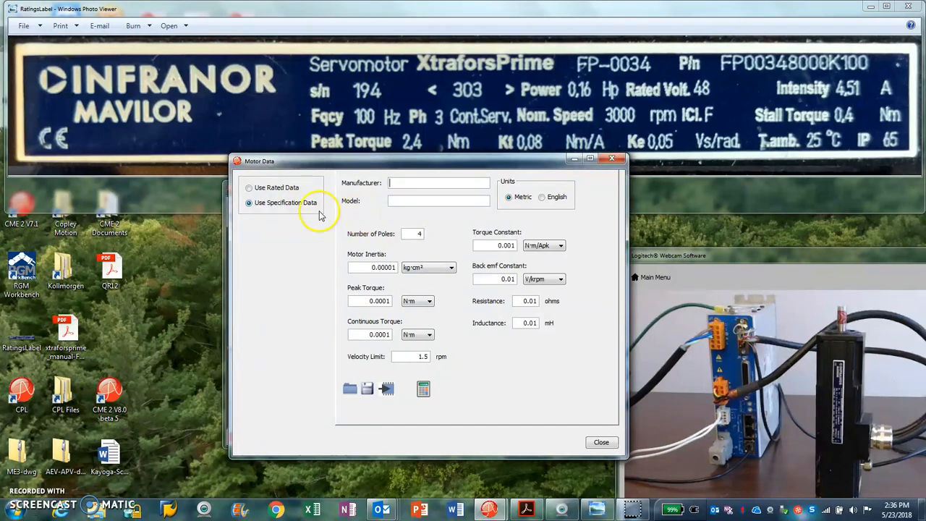
pyautogui.click(266, 189)
pyautogui.click(415, 210)
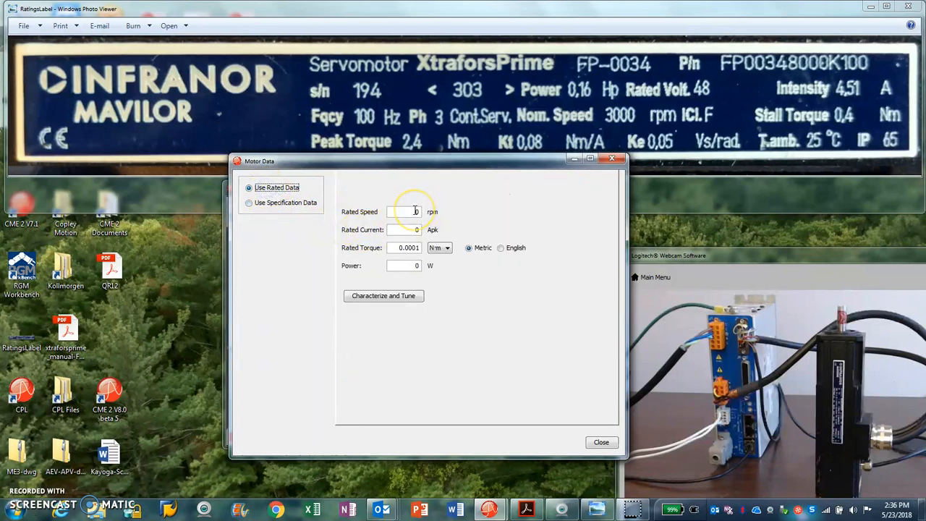
pyautogui.doubleClick(414, 211)
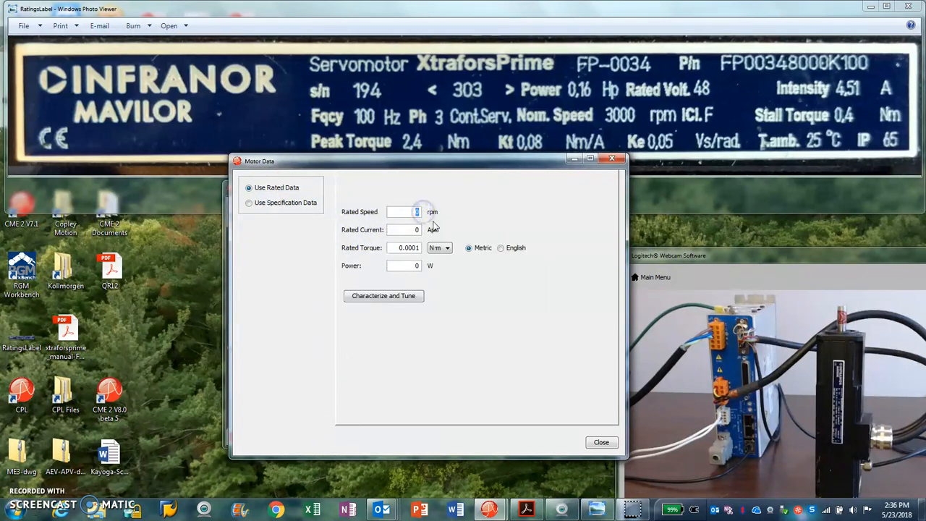
pyautogui.write('3000')
# Set the motor's rated current to 4.51 Apk and its rated torque to 0.4 N·m.
pyautogui.click(416, 230)
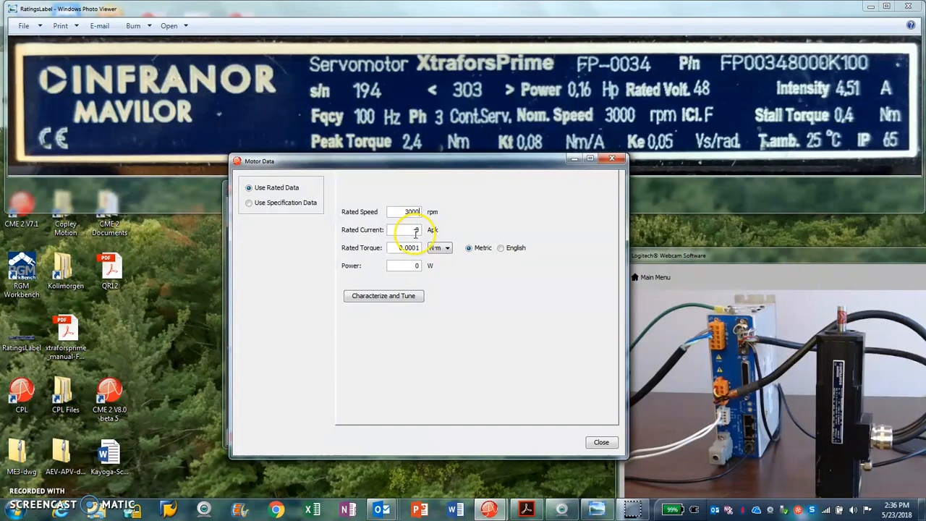
pyautogui.doubleClick(418, 230)
pyautogui.write('4.51')
pyautogui.click(397, 248)
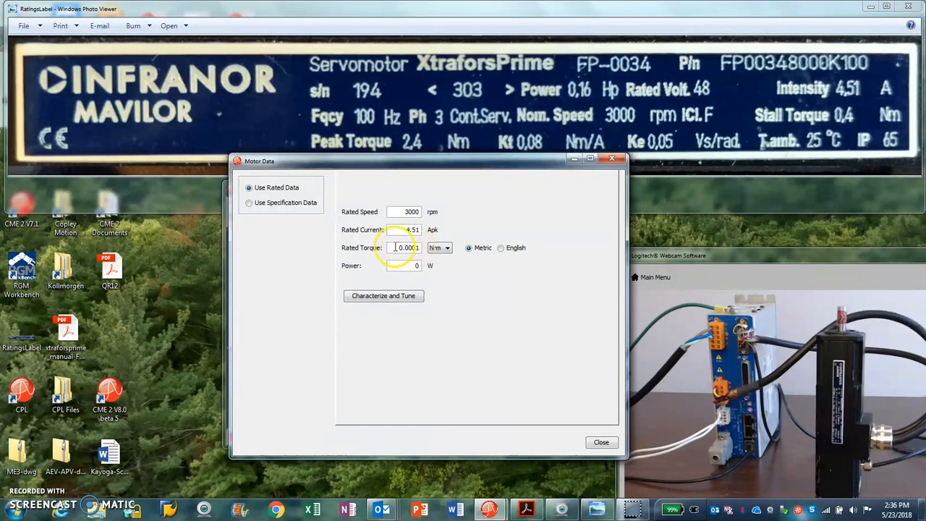
pyautogui.moveTo(394, 247); pyautogui.dragTo(432, 249)
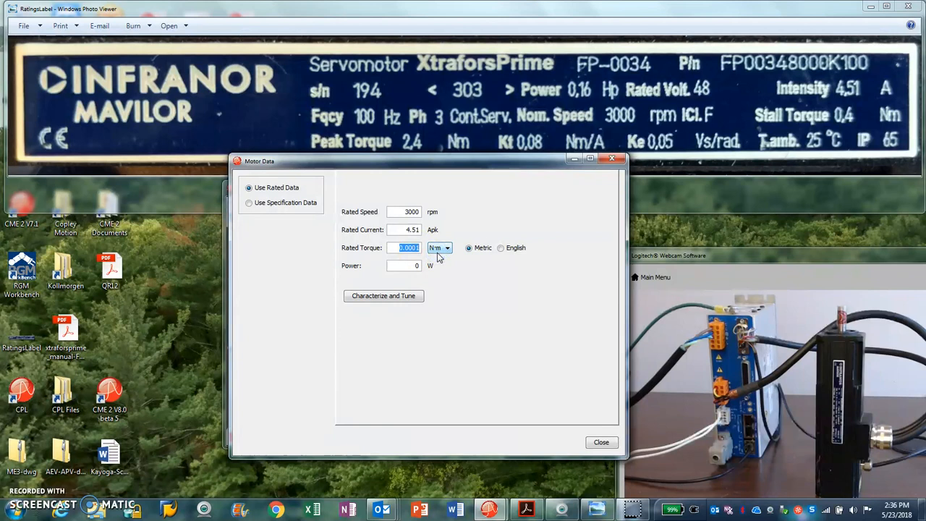
pyautogui.write('0.4')
# Try to run Characterize and Tune with the rated motor data.
pyautogui.click(430, 267)
pyautogui.click(459, 270)
pyautogui.click(404, 298)
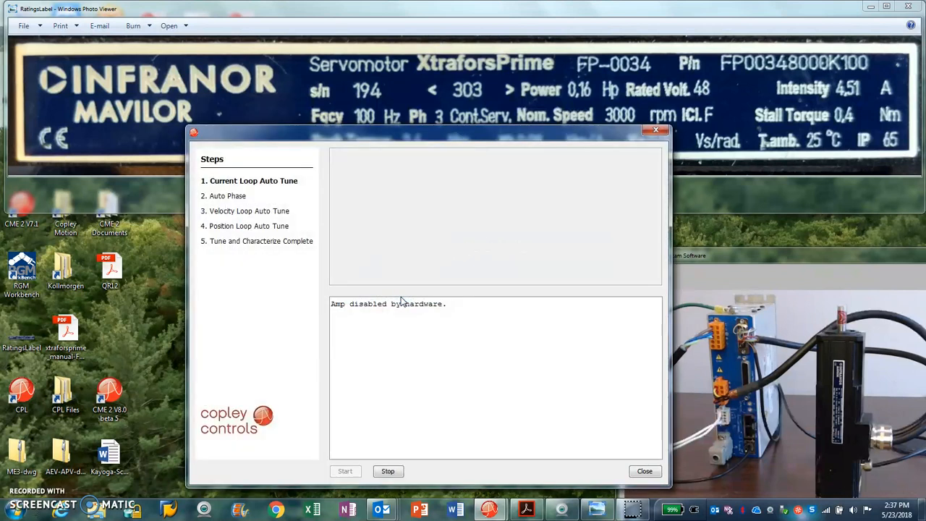
pyautogui.moveTo(372, 136); pyautogui.dragTo(332, 128)
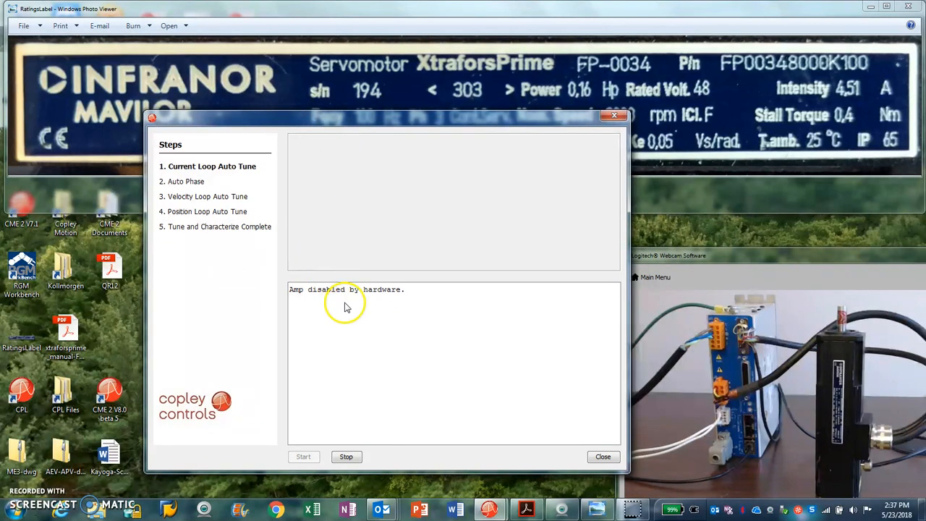
pyautogui.moveTo(362, 119); pyautogui.dragTo(289, 309)
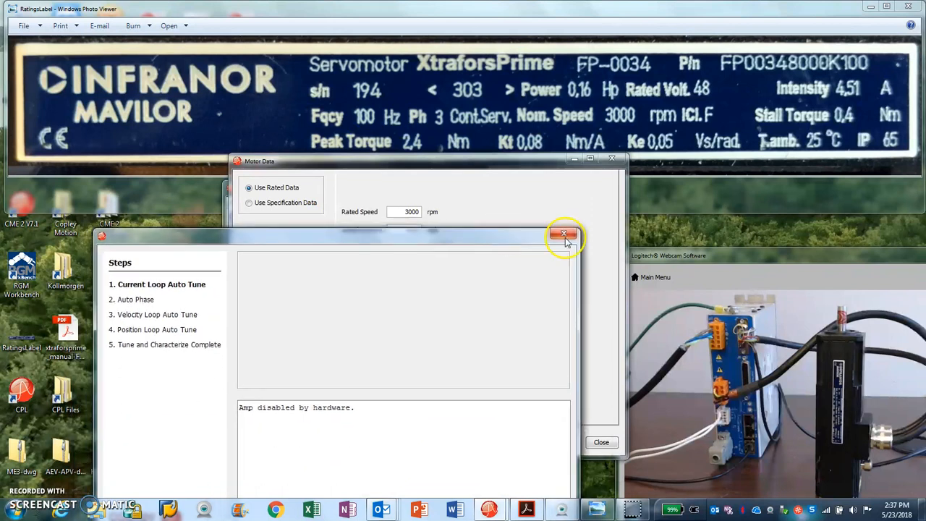
pyautogui.click(558, 233)
# Minimize the motor data and enable the amplifier from the Control Panel.
pyautogui.click(572, 159)
pyautogui.click(292, 97)
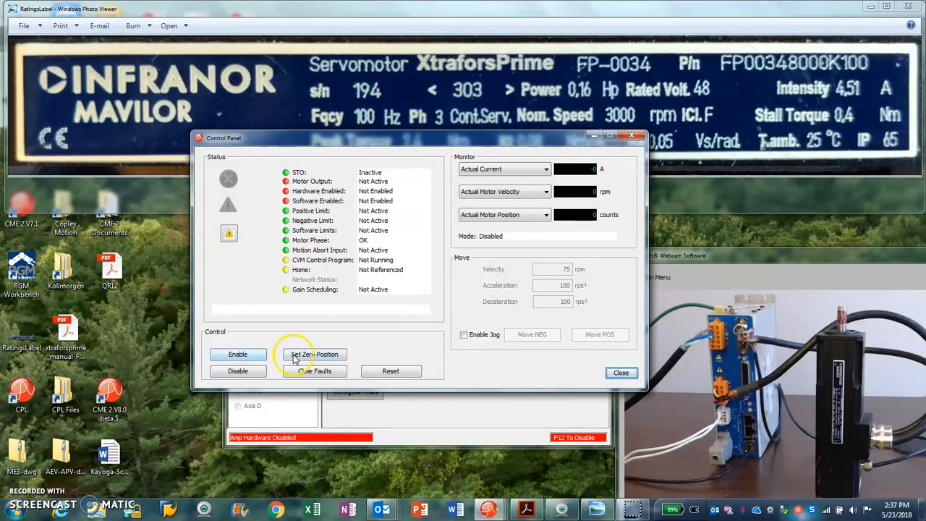
pyautogui.click(237, 356)
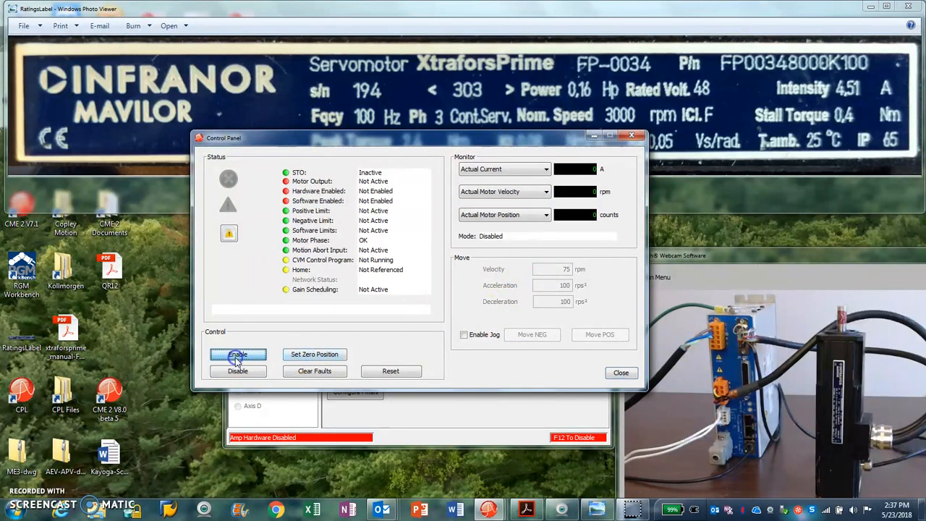
pyautogui.click(433, 425)
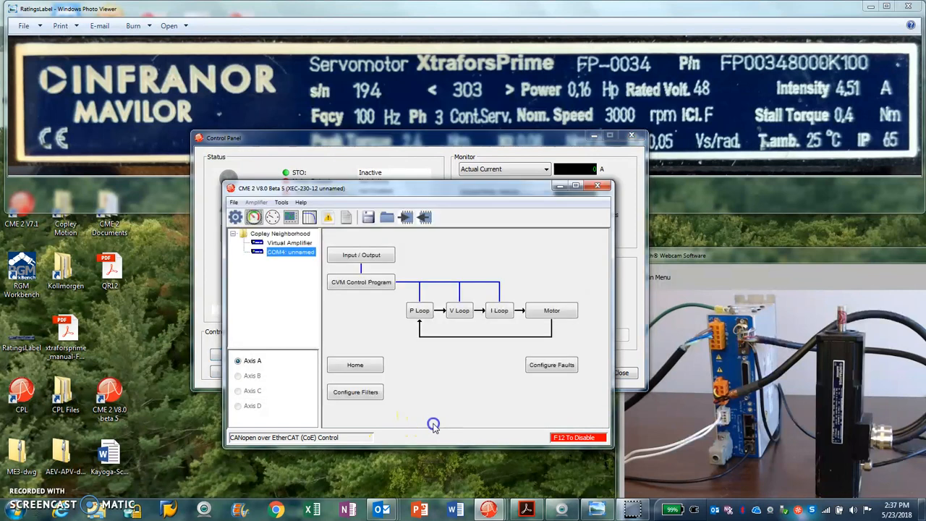
# Check the Input/Output configuration and the amplifier's enable status in the Control Panel.
pyautogui.click(350, 257)
pyautogui.click(191, 188)
pyautogui.click(676, 130)
pyautogui.click(293, 146)
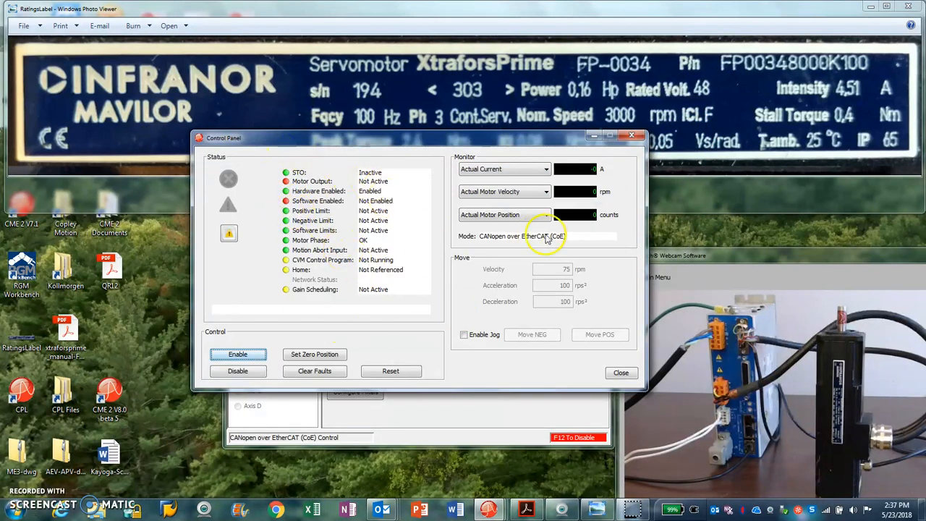
pyautogui.click(483, 422)
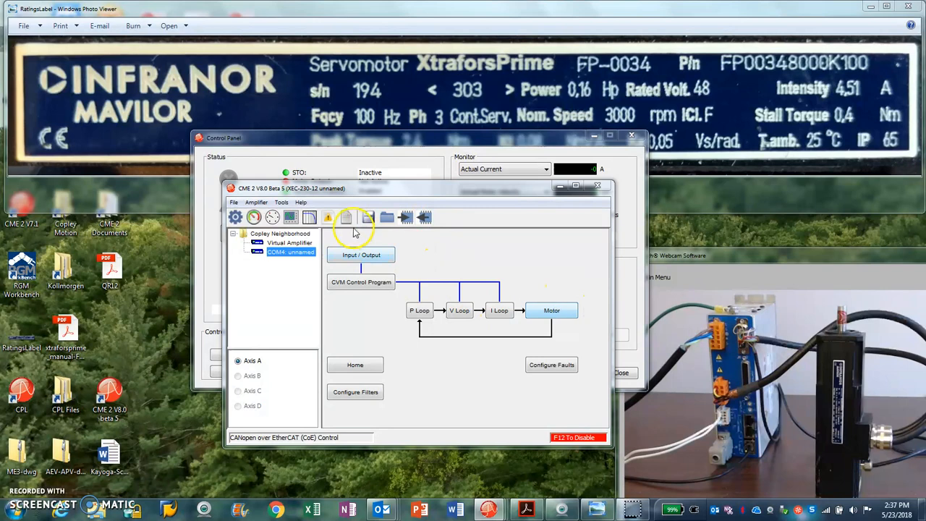
# Bring back the Motor Data window and start Characterize and Tune, beginning with the current loop auto tune.
pyautogui.moveTo(494, 511)
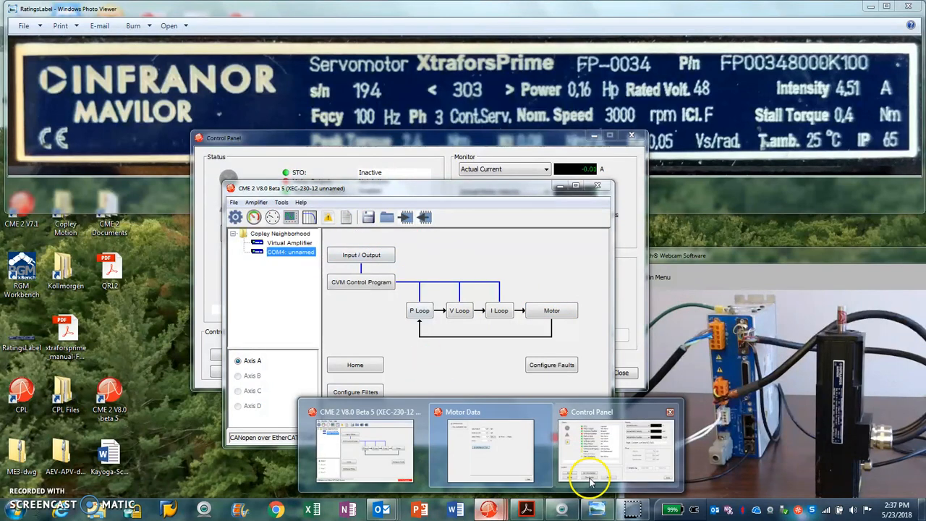
pyautogui.click(486, 444)
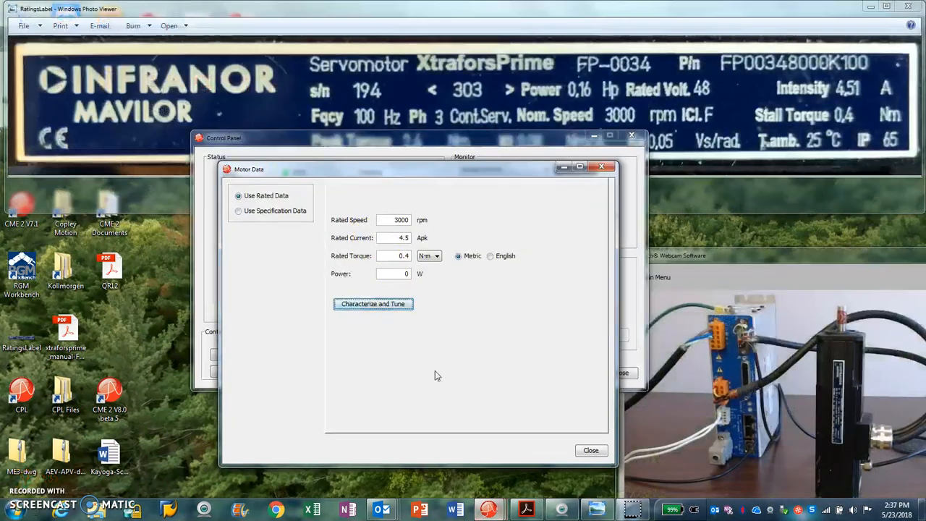
pyautogui.click(372, 304)
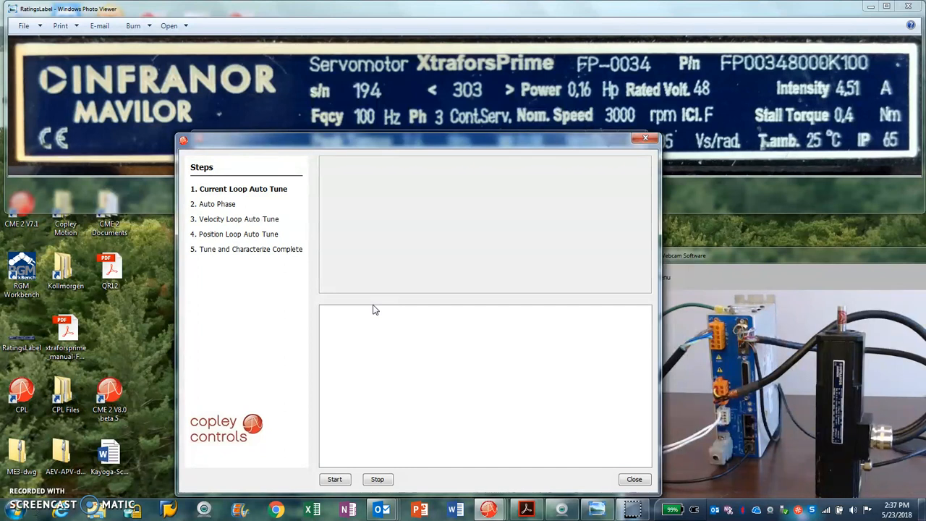
pyautogui.click(332, 478)
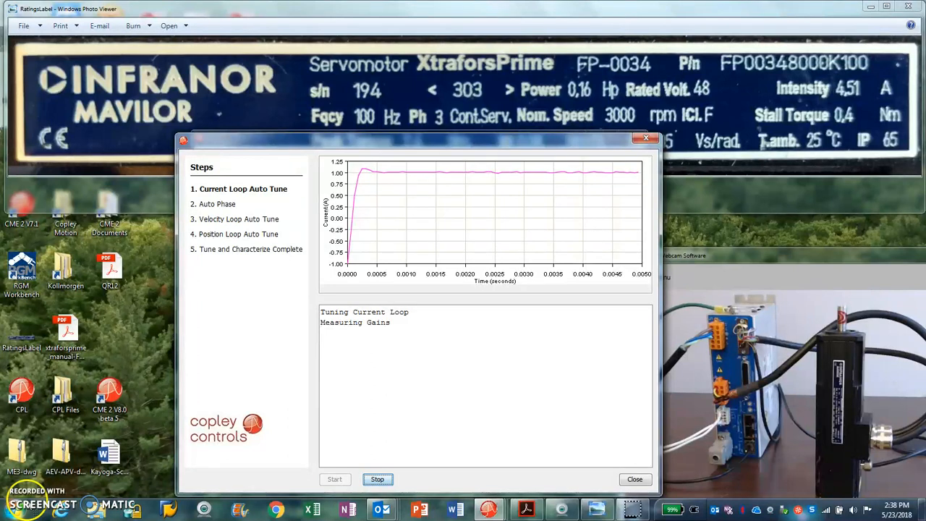
# Jog the motor in both directions to a safe location where it can move freely.
pyautogui.click(407, 255)
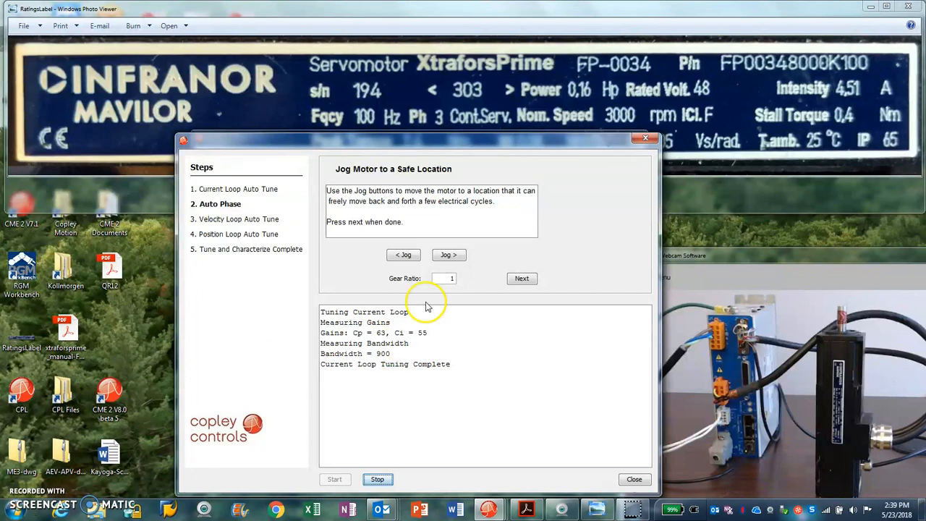
pyautogui.click(450, 255)
pyautogui.click(452, 258)
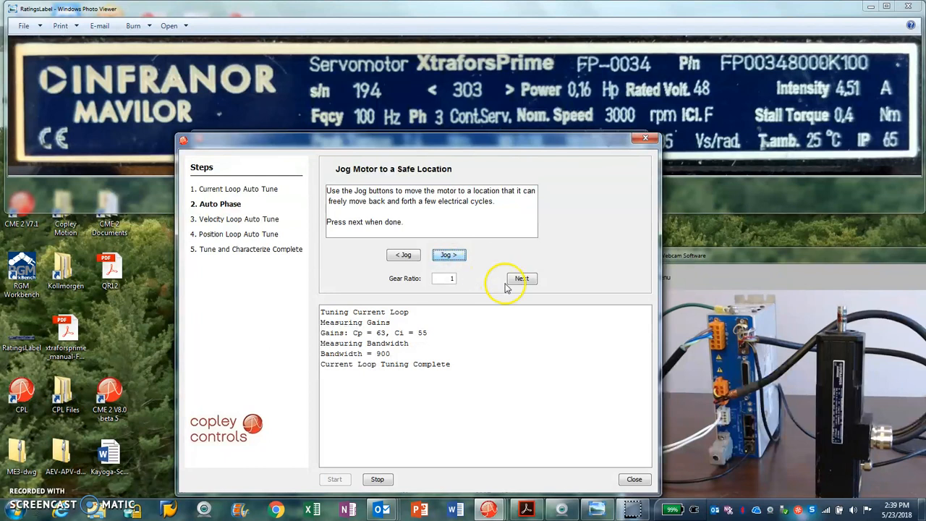
pyautogui.click(458, 256)
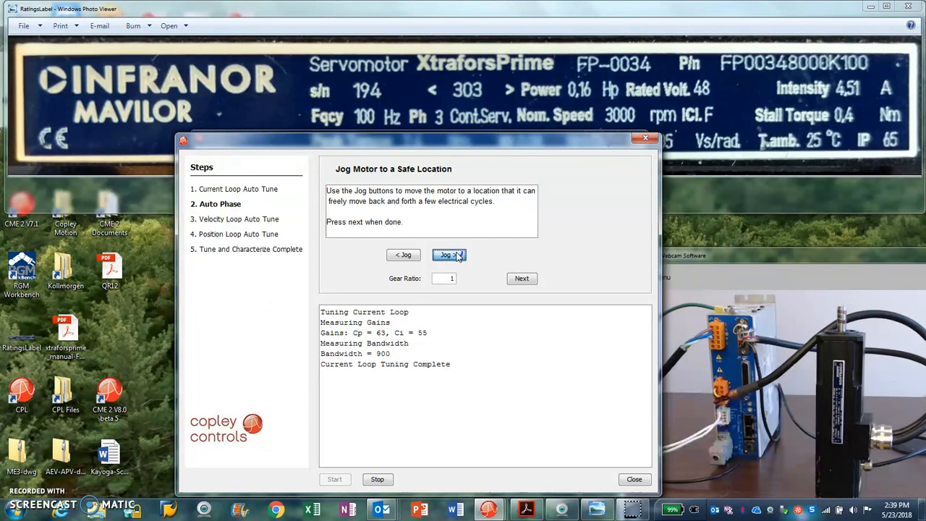
# Confirm the motor's safe position, run the direction check, and accept the observed motion as positive.
pyautogui.click(524, 278)
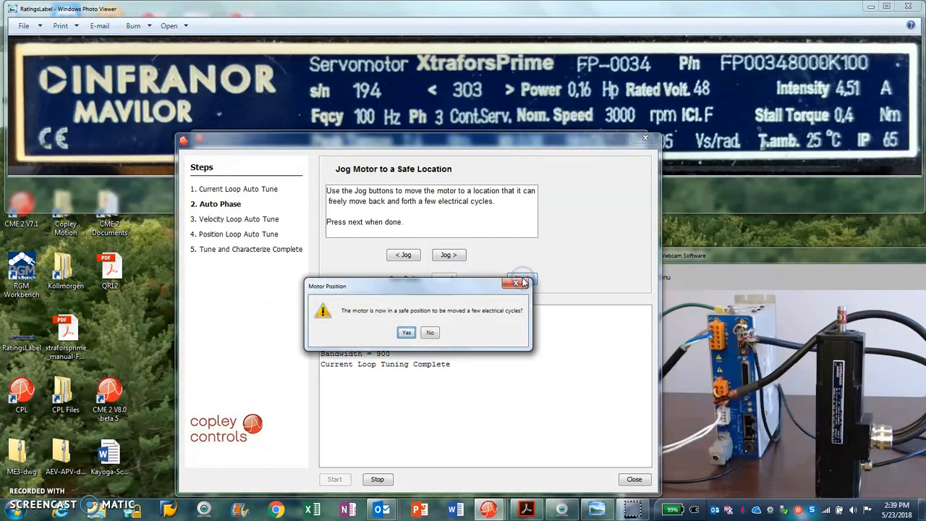
pyautogui.click(406, 332)
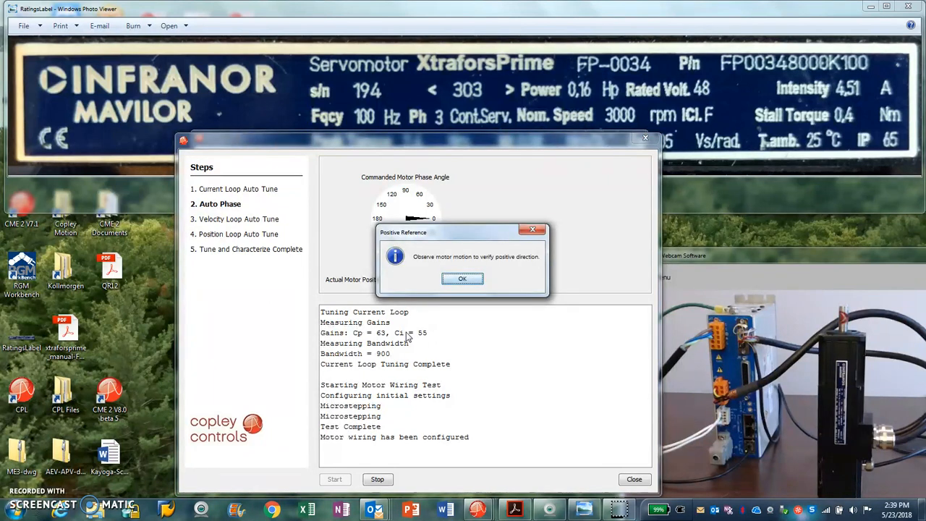
pyautogui.click(463, 280)
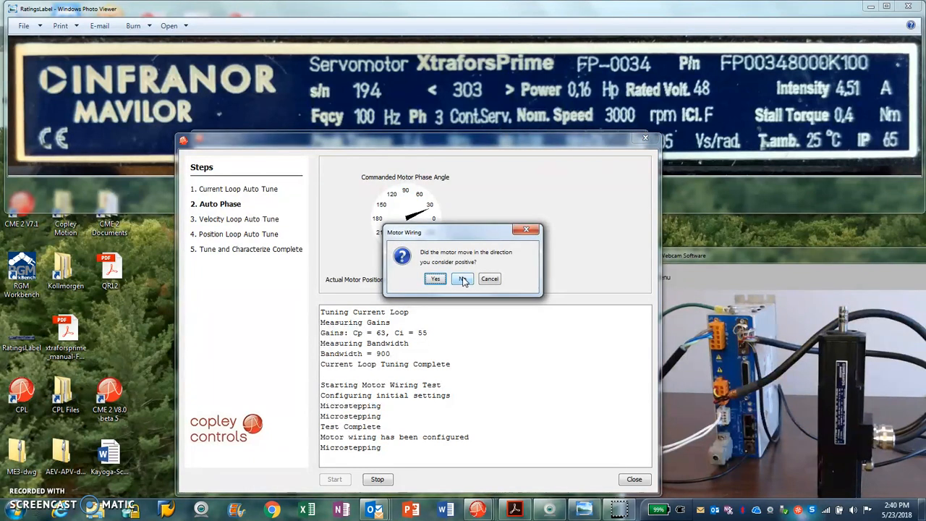
pyautogui.click(436, 279)
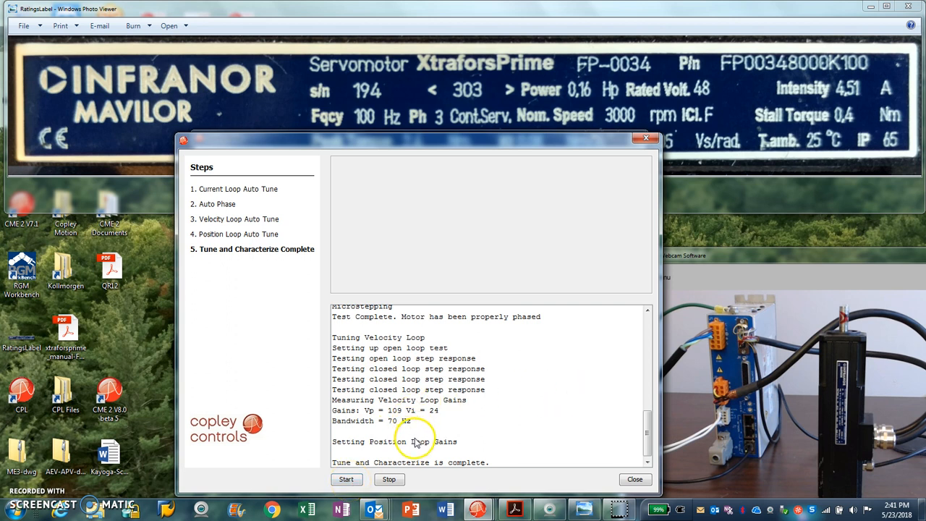
# Close Characterize and Tune, acknowledge the changed tuning values, and save the amplifier's working memory to flash.
pyautogui.click(391, 480)
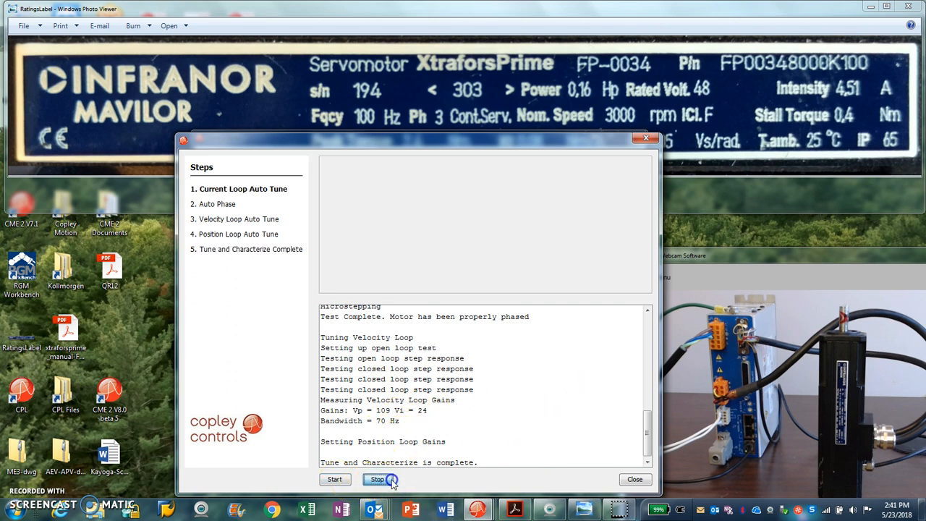
pyautogui.click(381, 480)
pyautogui.click(635, 479)
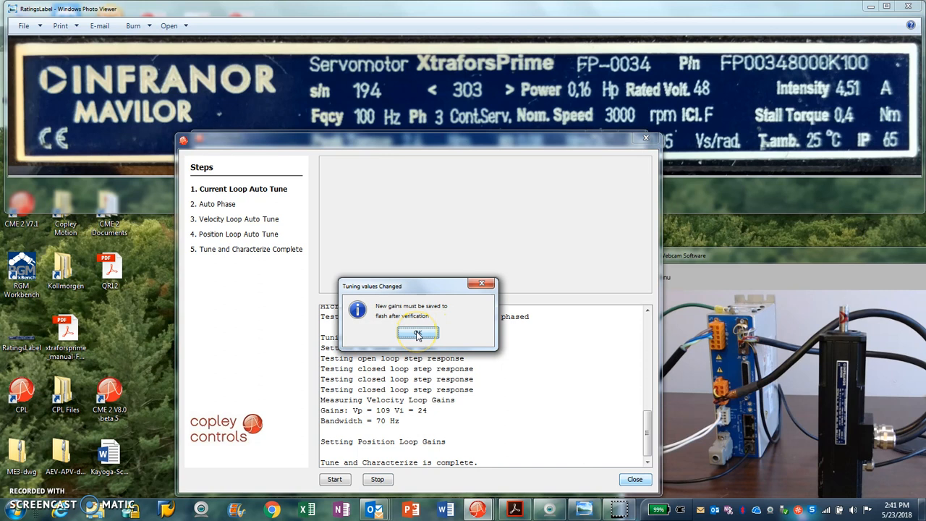
pyautogui.click(417, 334)
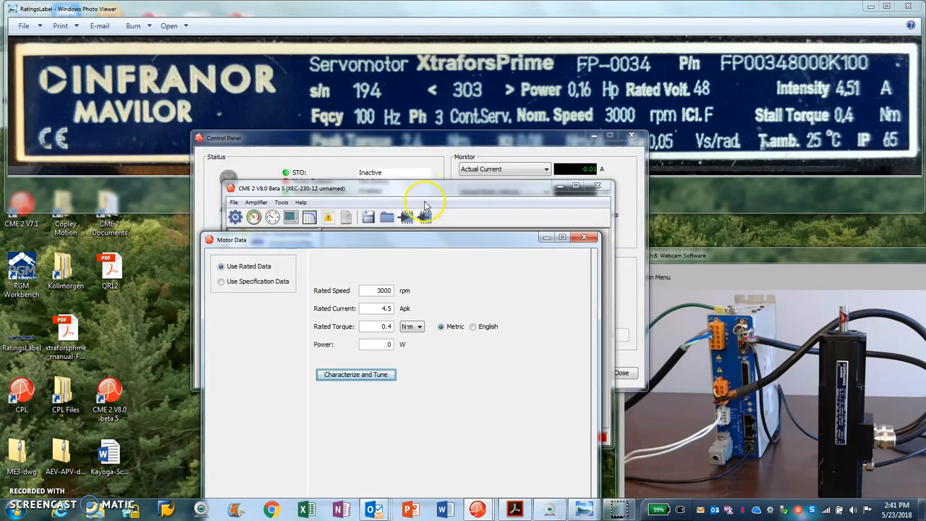
pyautogui.click(411, 217)
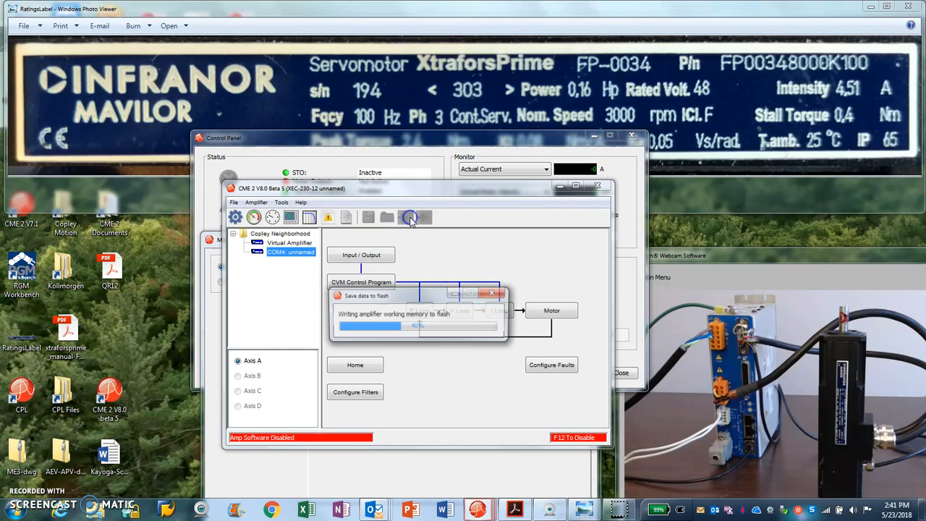
# Switch the motor data to specification data, entering Infranor as the manufacturer and FP-00348 as the model.
pyautogui.click(434, 479)
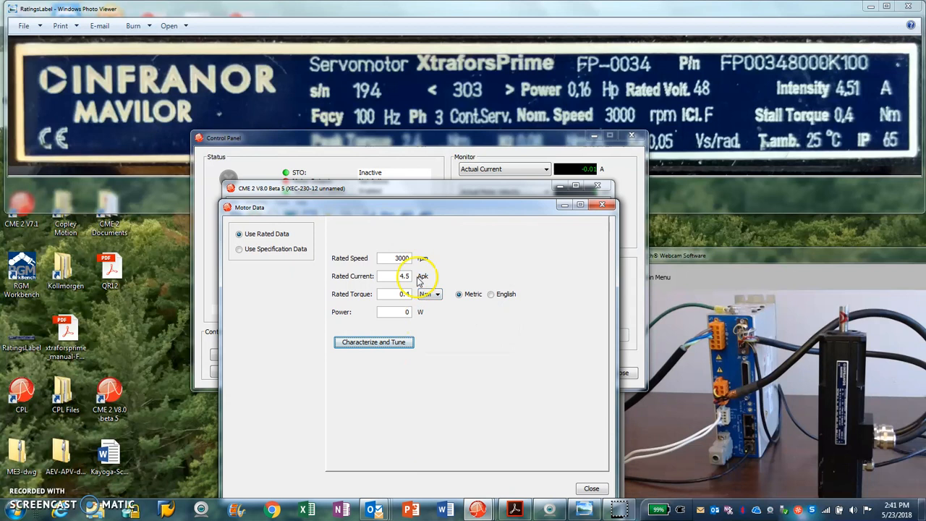
pyautogui.click(273, 251)
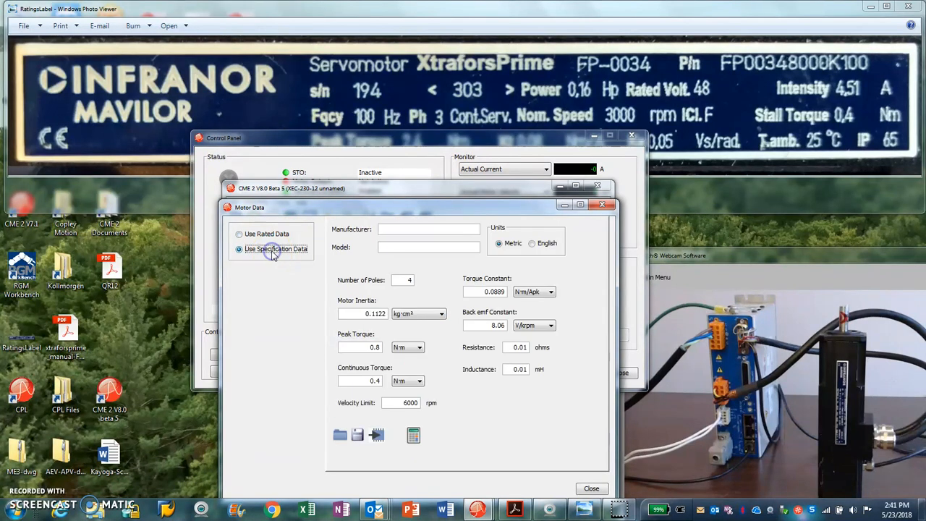
pyautogui.click(397, 226)
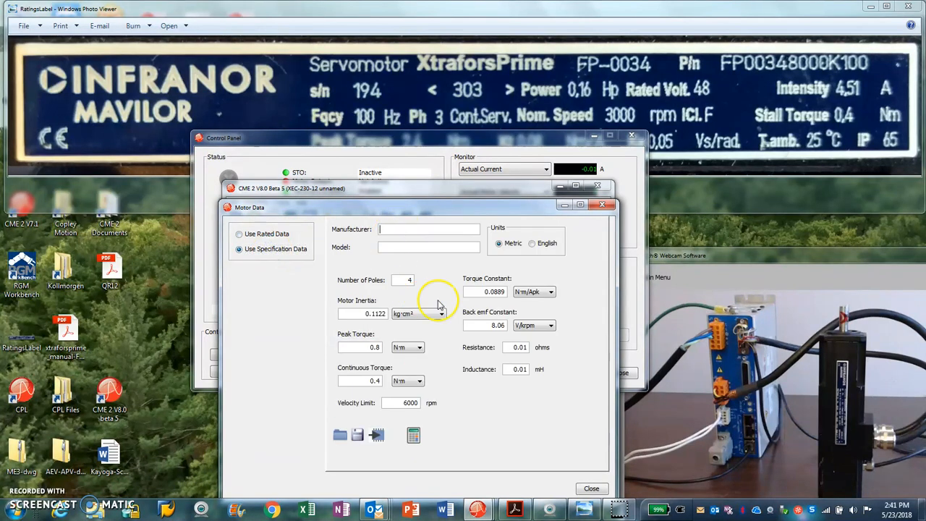
pyautogui.write('Infranor')
pyautogui.click(402, 247)
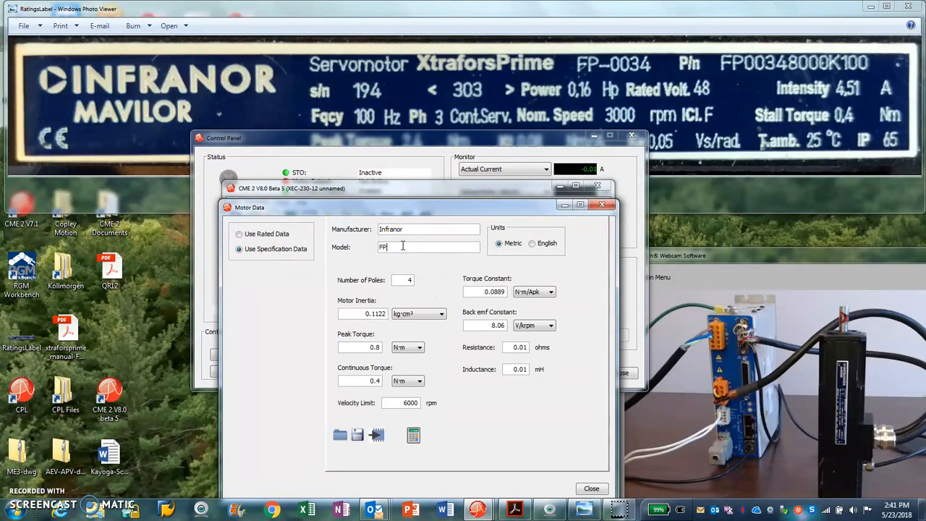
pyautogui.write('FP-00348')
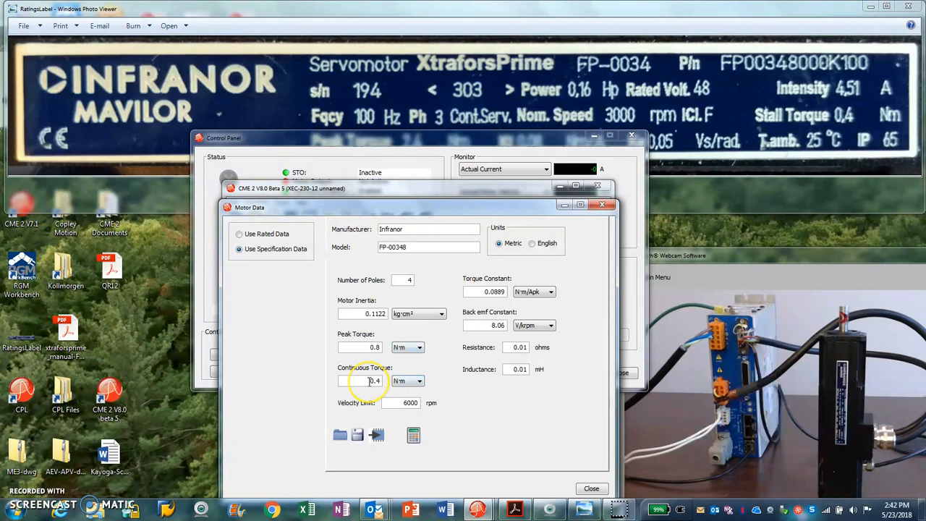
# View the back EMF constant in V/rad/s, and return its unit to V/krpm.
pyautogui.click(365, 347)
pyautogui.click(403, 349)
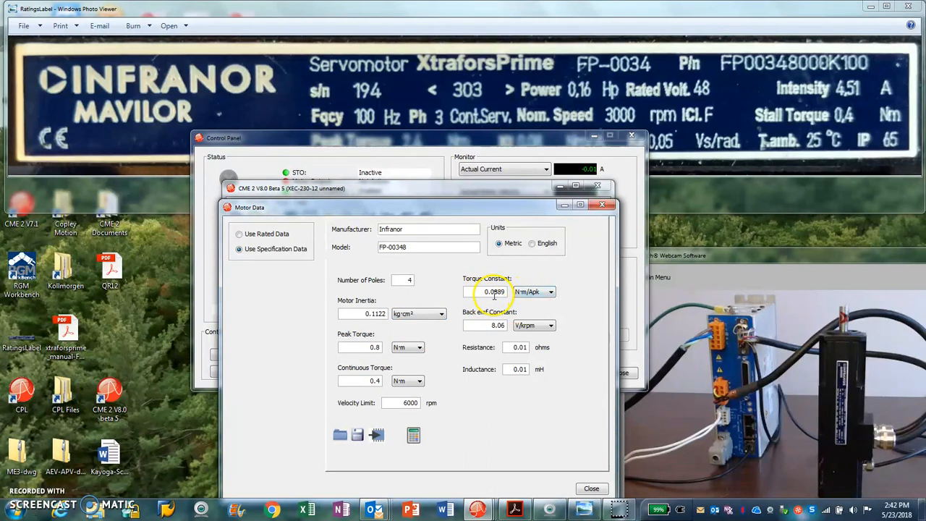
pyautogui.click(518, 326)
pyautogui.click(519, 344)
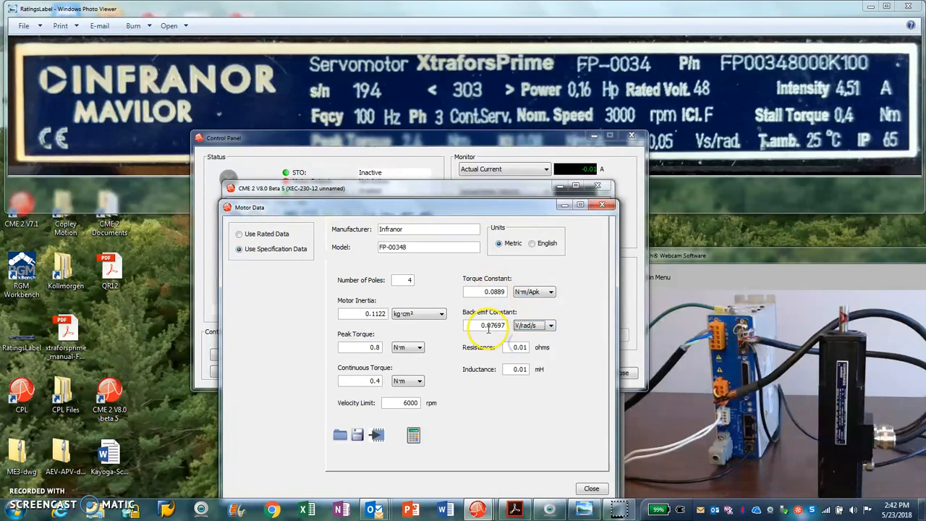
pyautogui.click(526, 326)
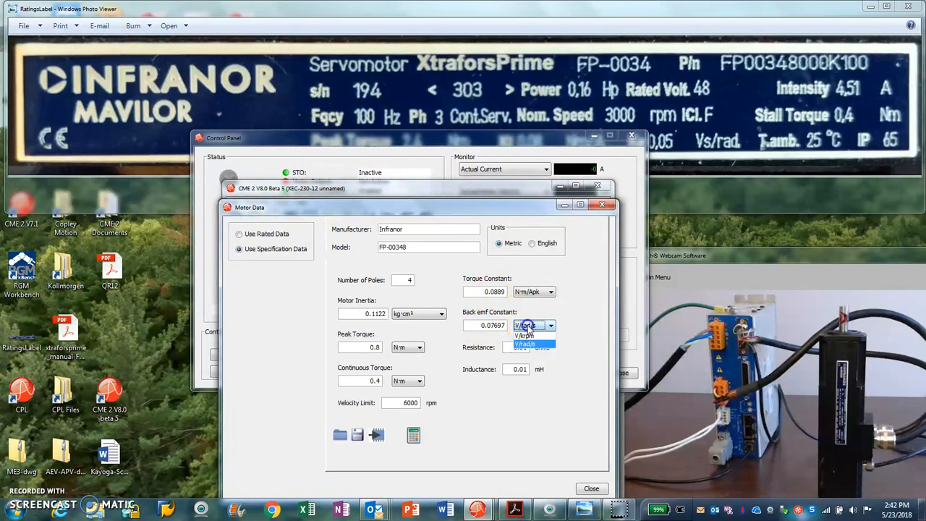
pyautogui.click(526, 336)
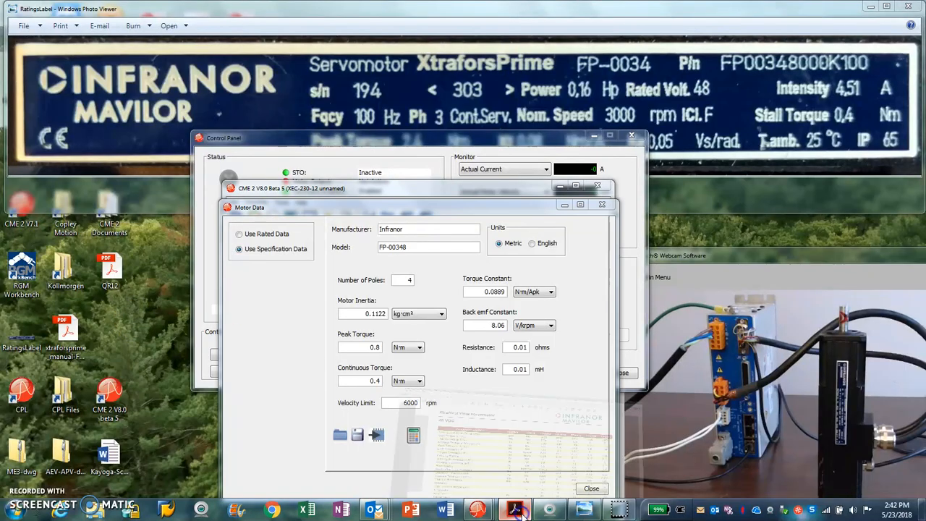
# Switch to the servomotor manual in Adobe Acrobat Reader and review the FP-0034 ratings for speed, stall current, peak torque, and winding resistance.
pyautogui.click(442, 435)
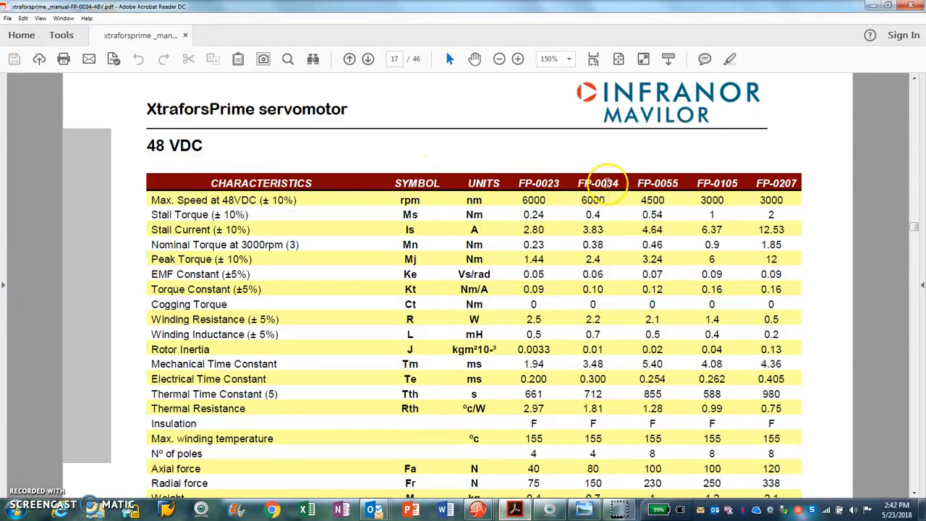
pyautogui.moveTo(580, 201); pyautogui.dragTo(607, 203)
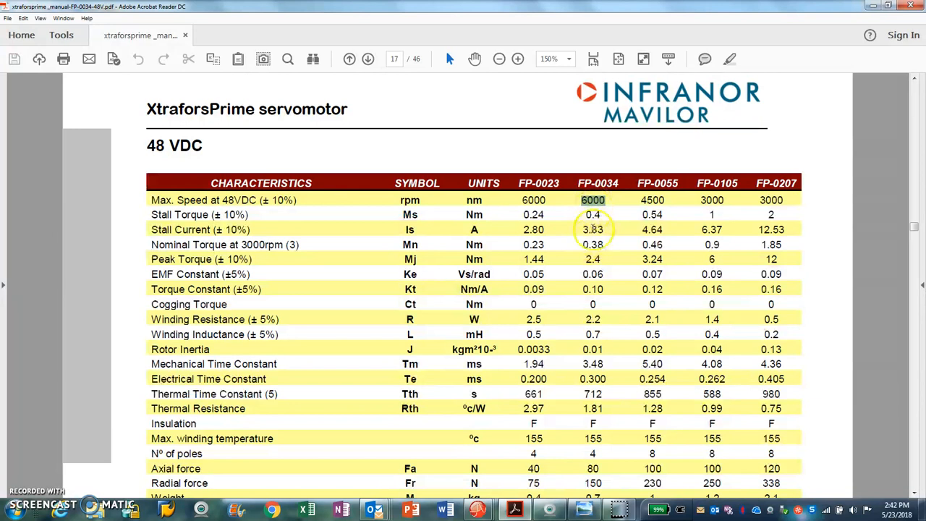
pyautogui.click(595, 229)
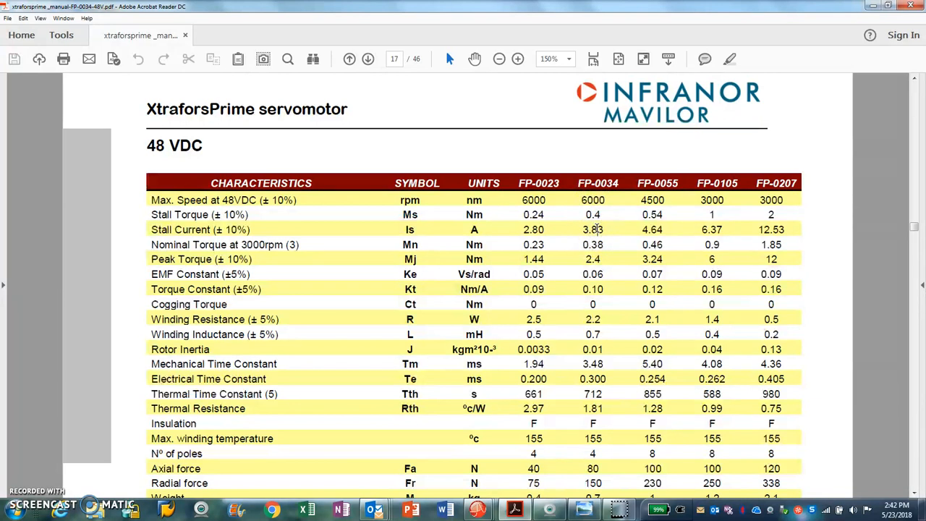
pyautogui.click(597, 257)
pyautogui.click(590, 319)
# Switch back to the Motor Data window and set the resistance to 2.2 ohms and the inductance to 0.7 mH.
pyautogui.moveTo(476, 511)
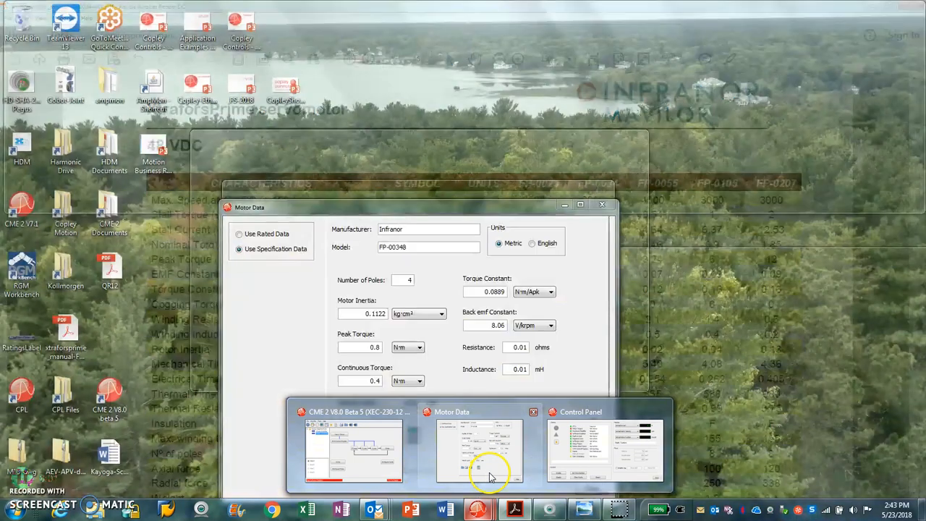
pyautogui.click(485, 456)
pyautogui.moveTo(516, 347); pyautogui.dragTo(551, 356)
pyautogui.doubleClick(537, 371)
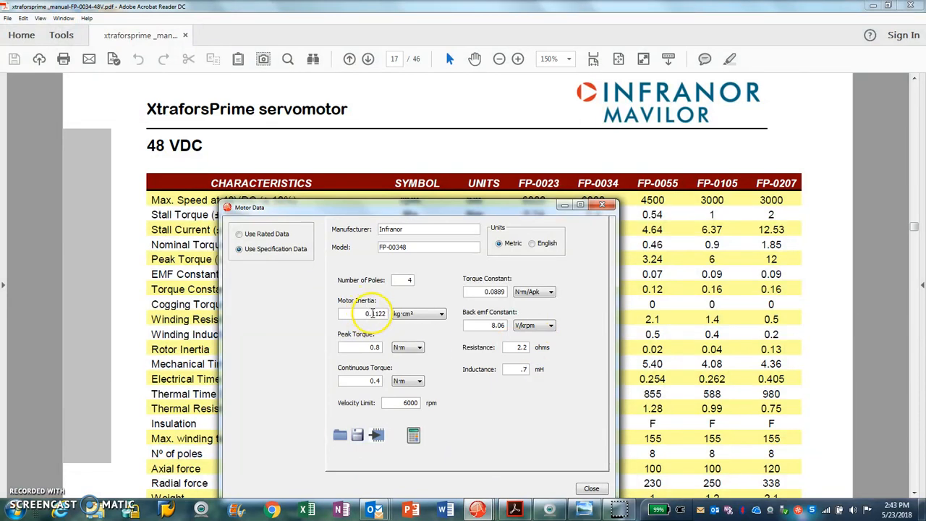
# Look up the FP-0034 rotor inertia in the manual and set the motor inertia to 0.01 kg·cm².
pyautogui.click(652, 324)
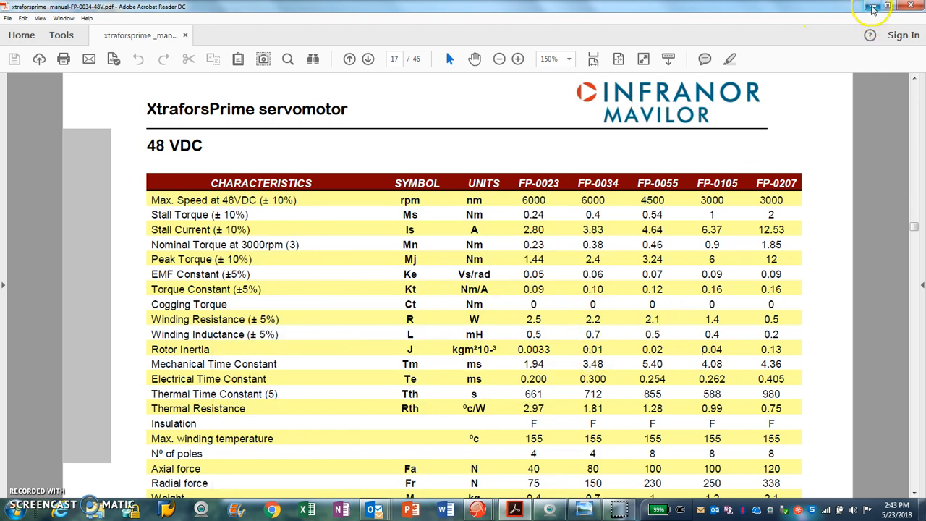
pyautogui.moveTo(487, 512)
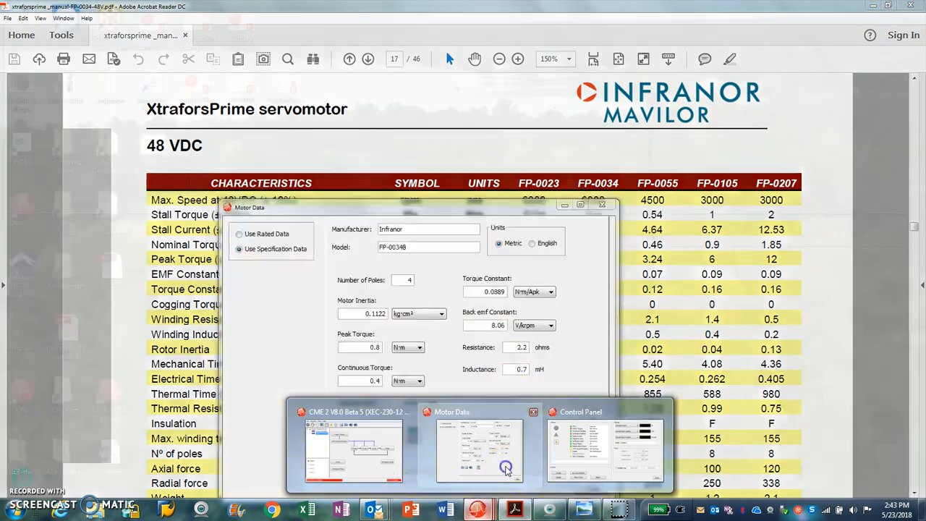
pyautogui.click(479, 450)
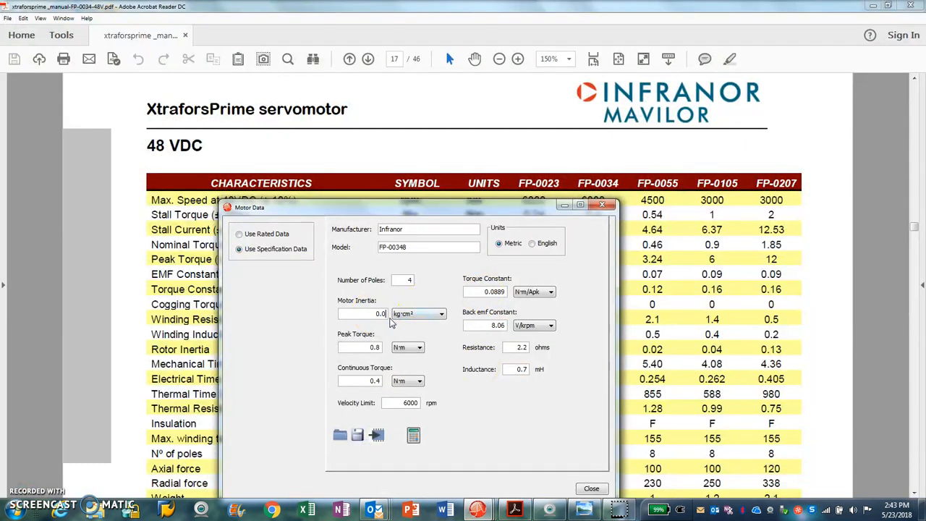
pyautogui.click(383, 314)
# Minimize the manual, dismiss the mail notification, set the peak torque to 2.4 N·m, and save the motor data to flash.
pyautogui.click(695, 337)
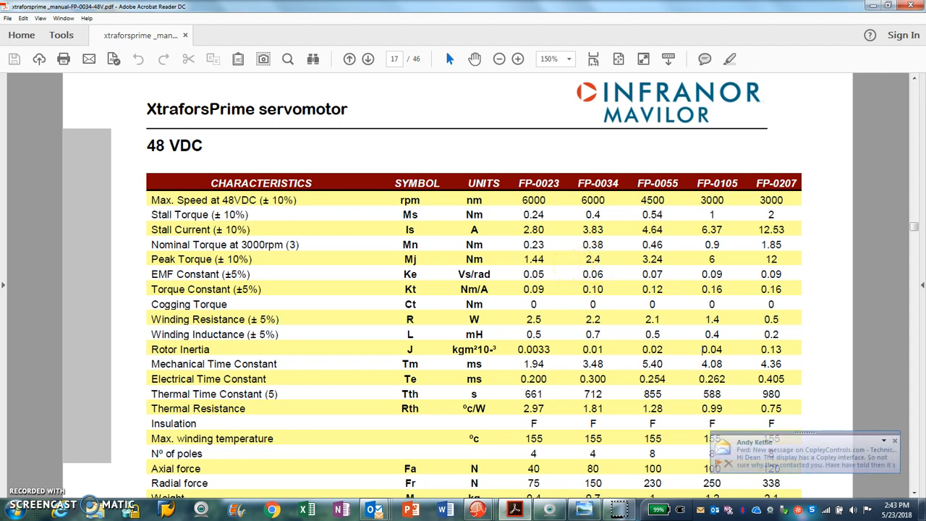
pyautogui.click(872, 6)
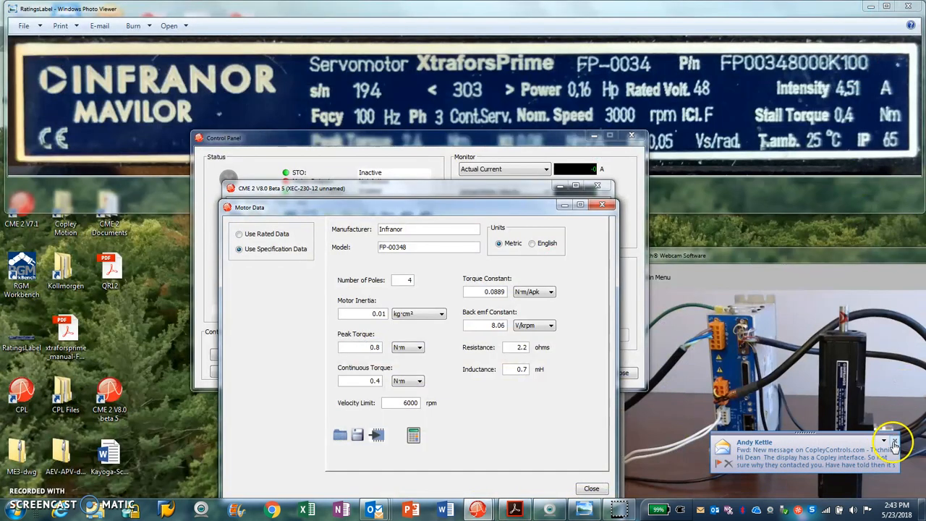
pyautogui.click(895, 442)
pyautogui.moveTo(372, 347); pyautogui.dragTo(402, 352)
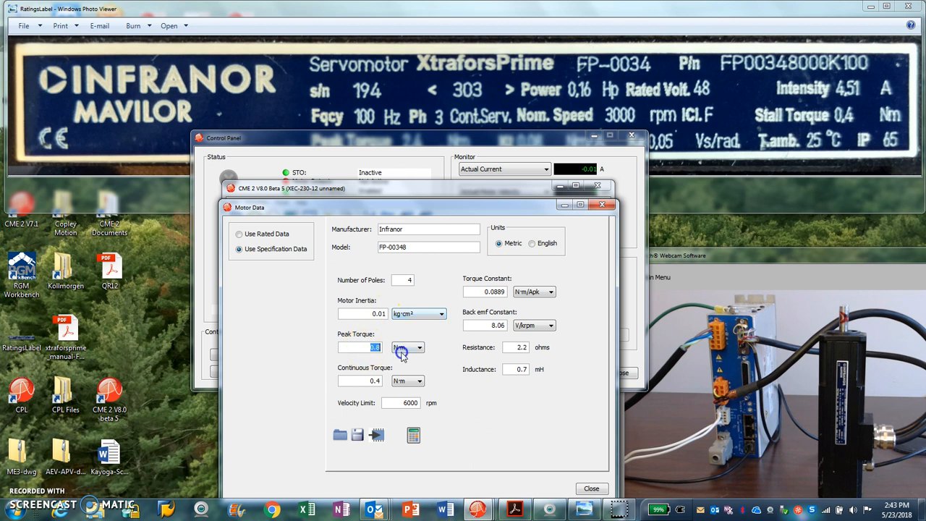
pyautogui.write('2.4')
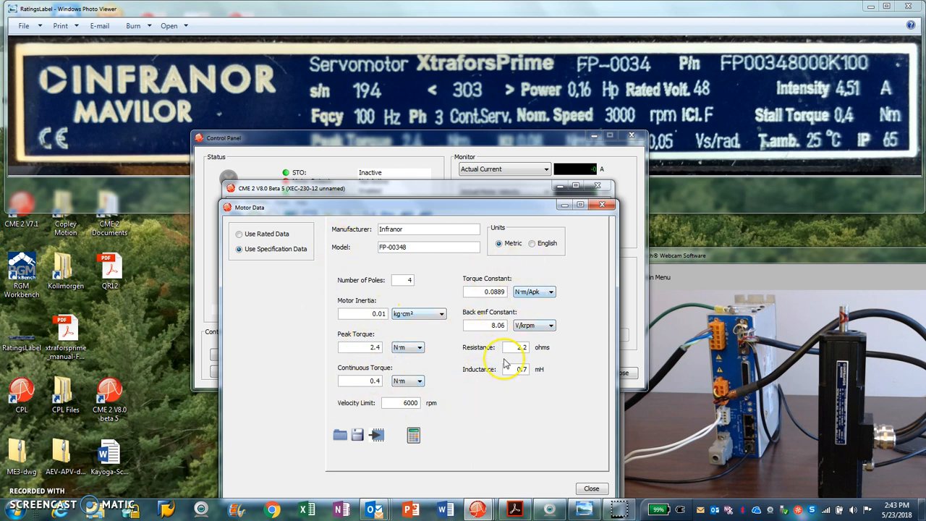
pyautogui.click(377, 436)
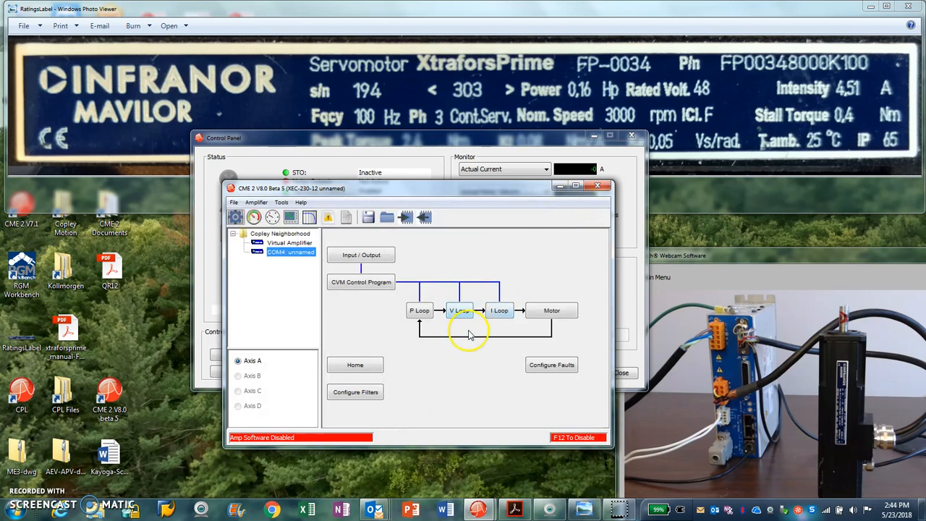
# Review the current, velocity, and position loop limits and gains, closing each loop window after inspection.
pyautogui.click(501, 314)
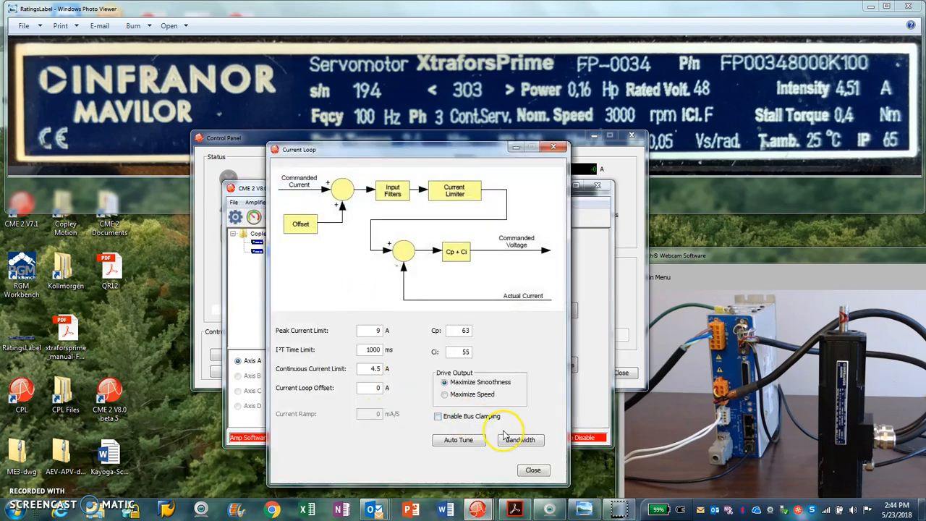
pyautogui.click(533, 471)
pyautogui.click(460, 313)
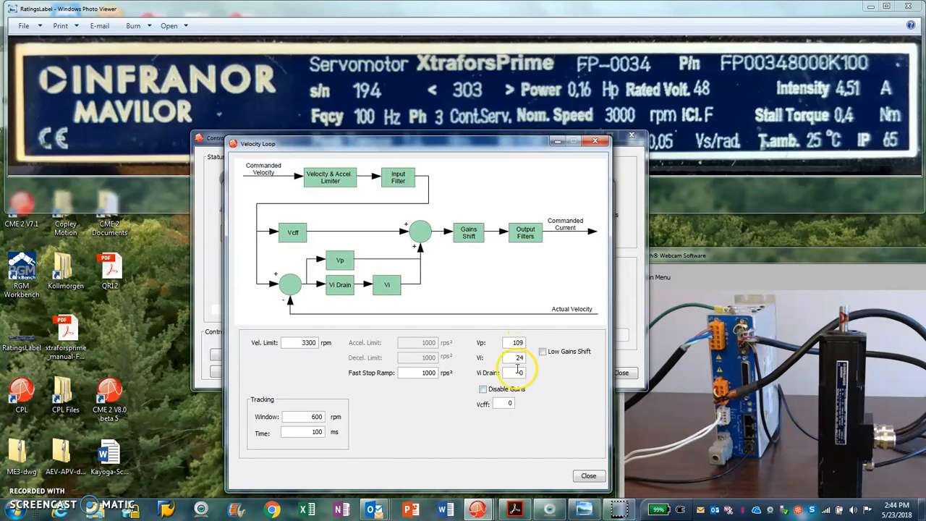
pyautogui.click(592, 479)
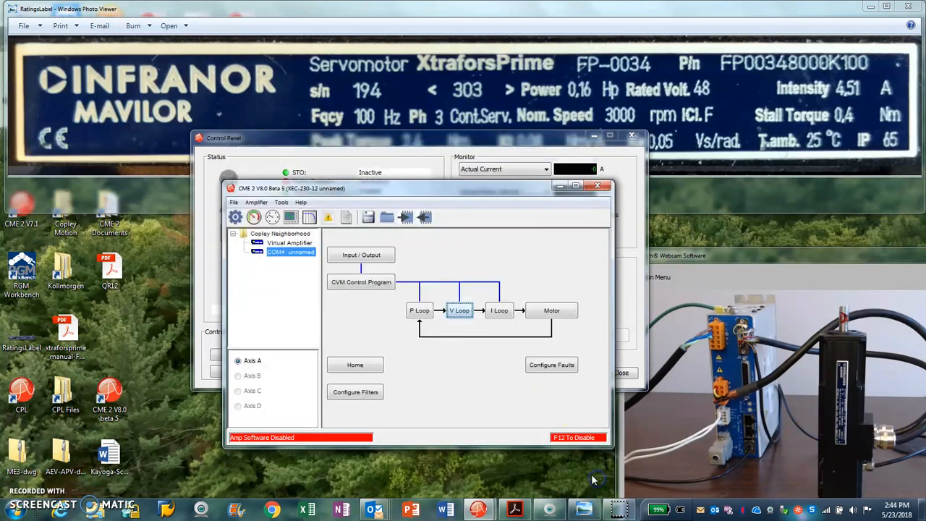
pyautogui.click(421, 311)
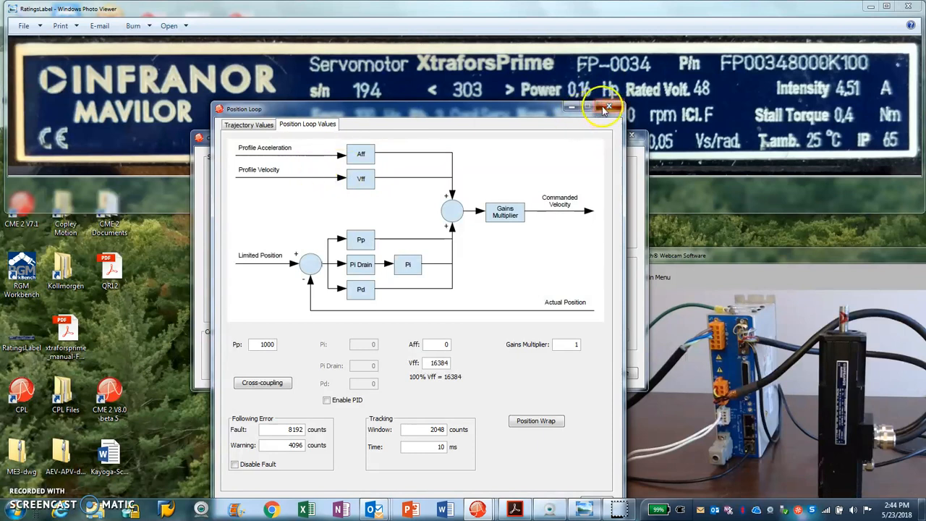
pyautogui.click(607, 106)
# Open the oscilloscope, enable AutoSetup, and run a square wave on the current loop to capture its response before stopping it.
pyautogui.click(290, 217)
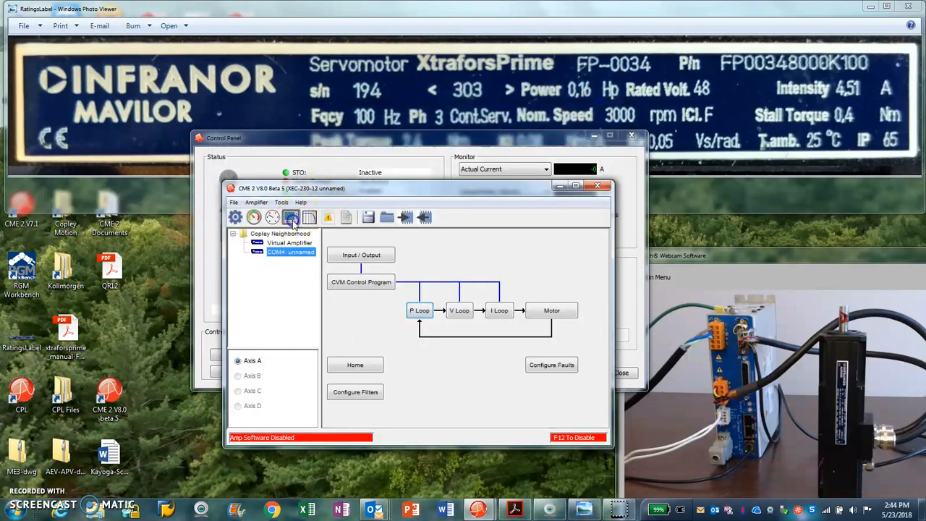
pyautogui.click(261, 364)
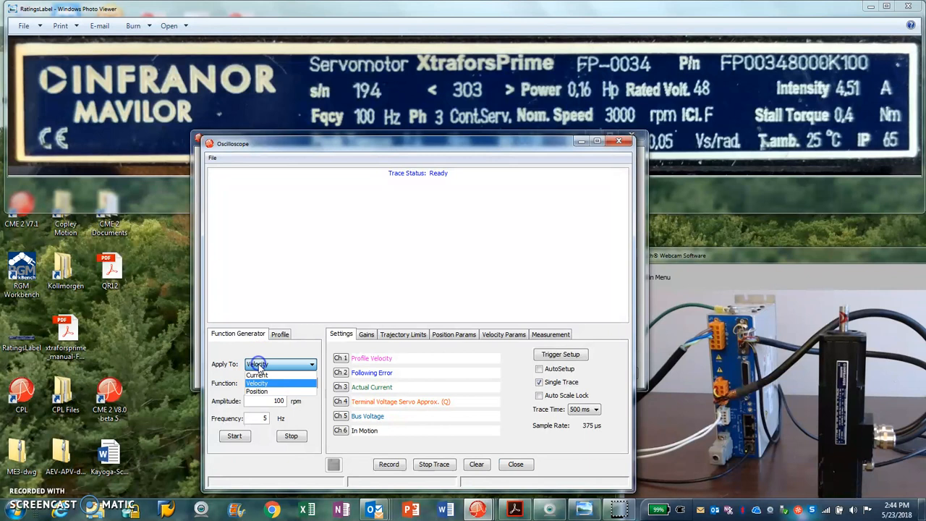
pyautogui.click(257, 374)
pyautogui.click(539, 369)
pyautogui.click(235, 436)
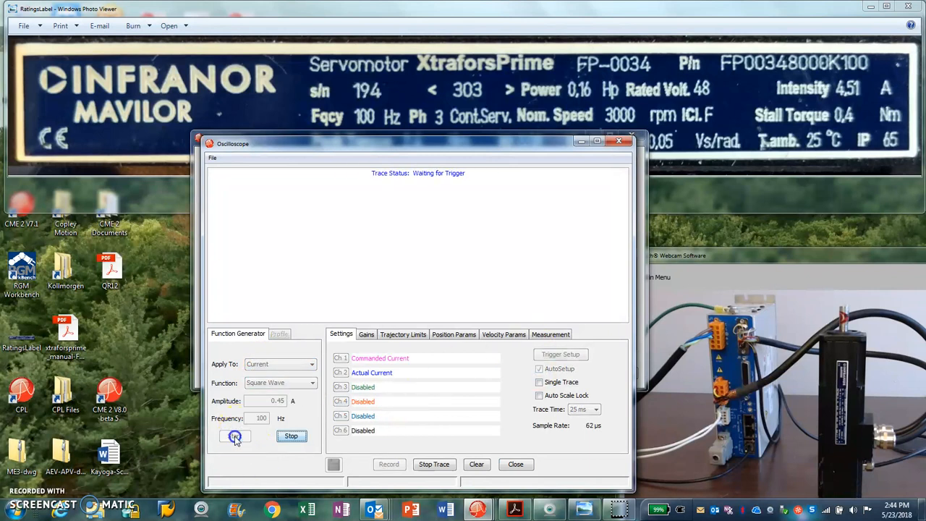
pyautogui.click(291, 436)
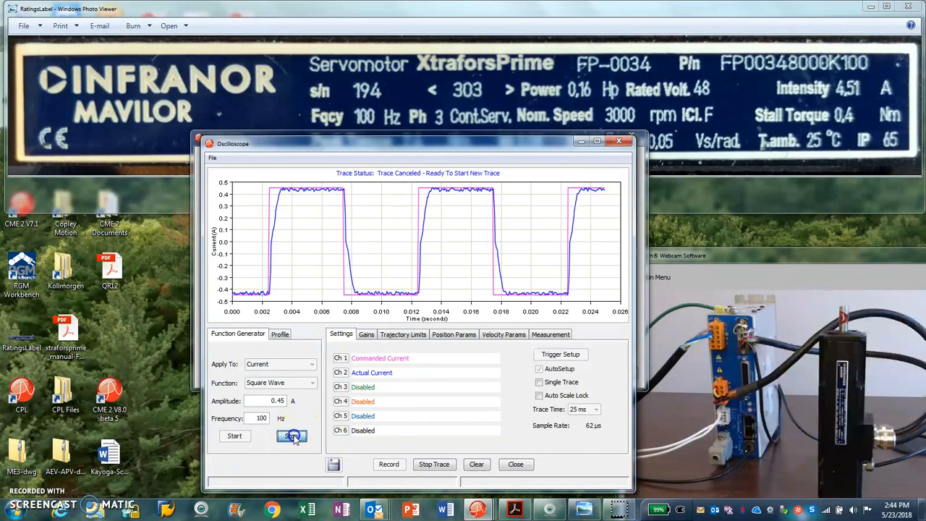
# Apply the square wave to the velocity loop, capture its response at 330 rpm, and stop the function generator.
pyautogui.click(293, 365)
pyautogui.click(286, 384)
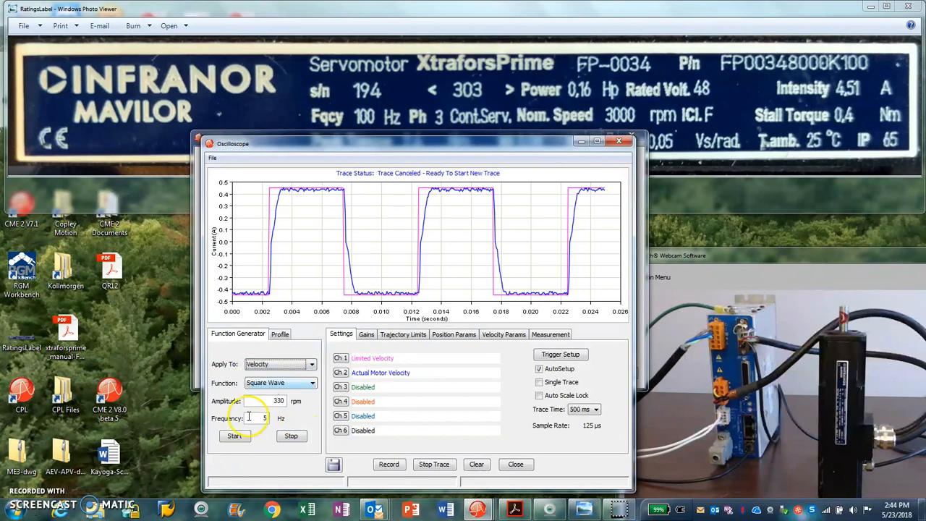
pyautogui.click(236, 436)
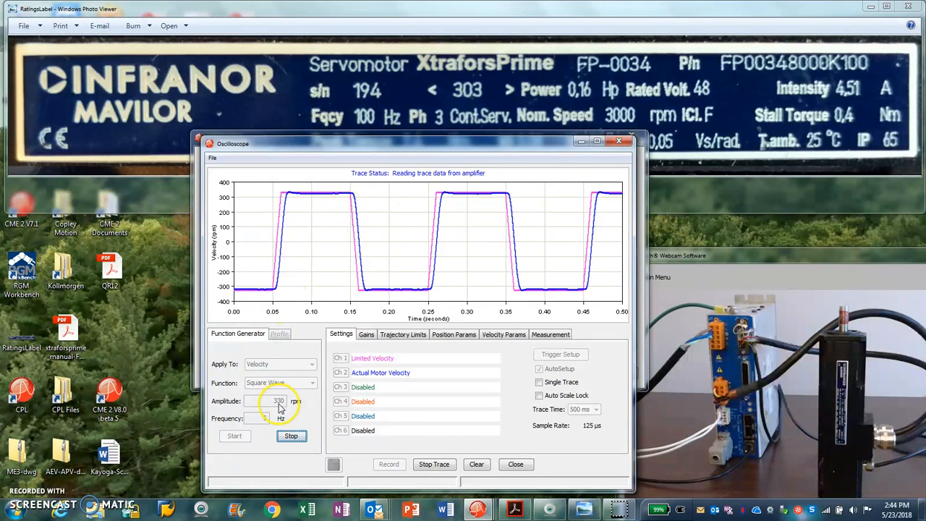
pyautogui.click(297, 437)
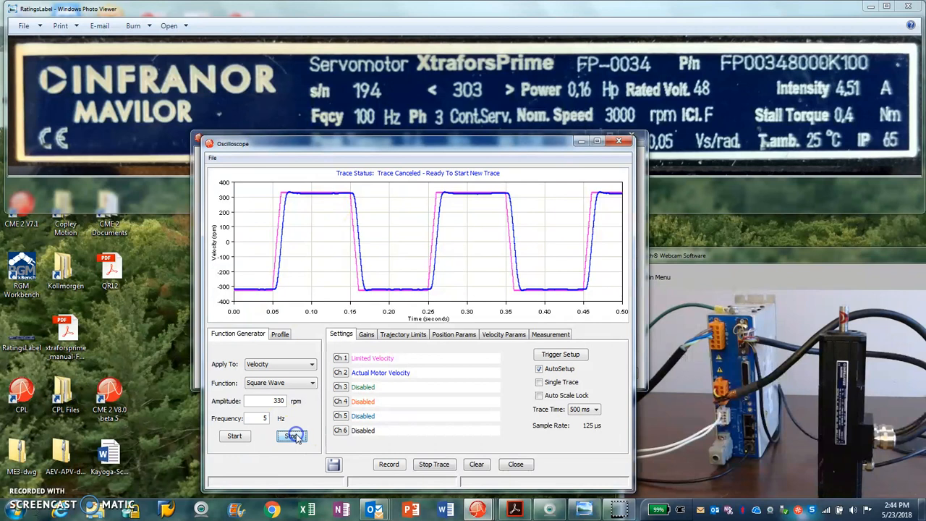
# Set up a relative trapezoidal profile move of 8192 counts and run it to trace the following error.
pyautogui.click(280, 334)
pyautogui.moveTo(269, 400); pyautogui.dragTo(301, 402)
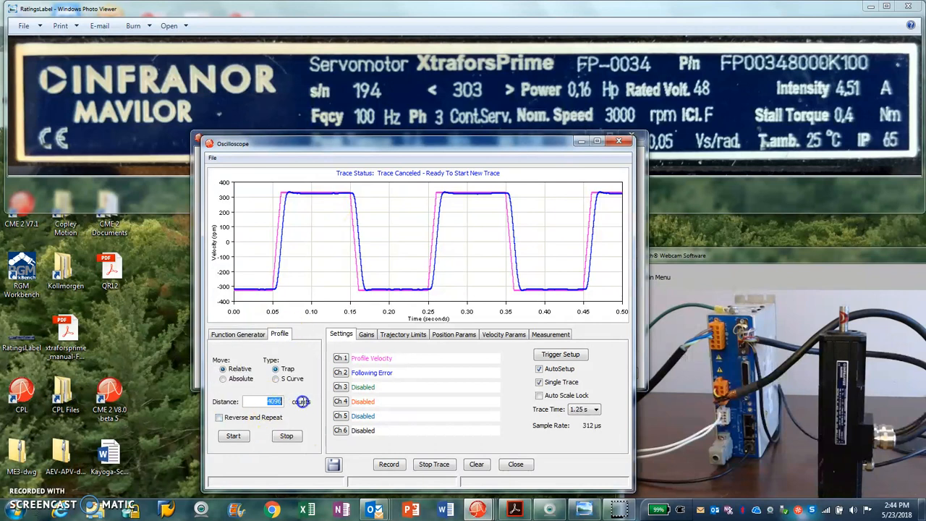
pyautogui.write('8192')
pyautogui.click(236, 436)
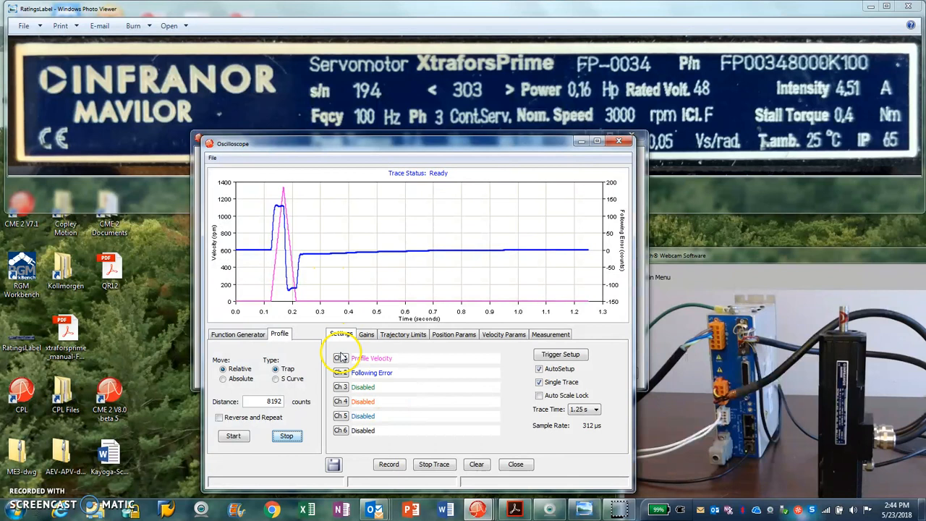
# Try a velocity integral gain Vi of 50 and rerun the profile move.
pyautogui.click(366, 335)
pyautogui.click(464, 384)
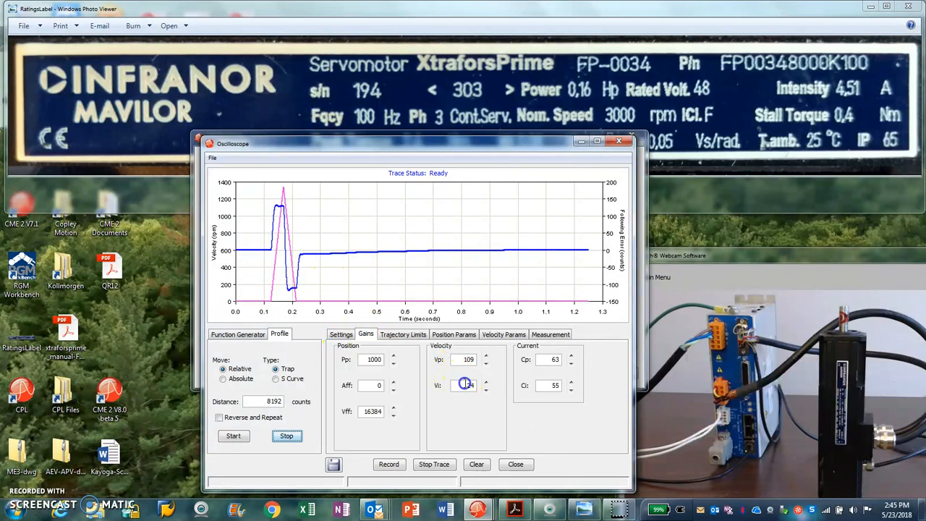
pyautogui.click(233, 435)
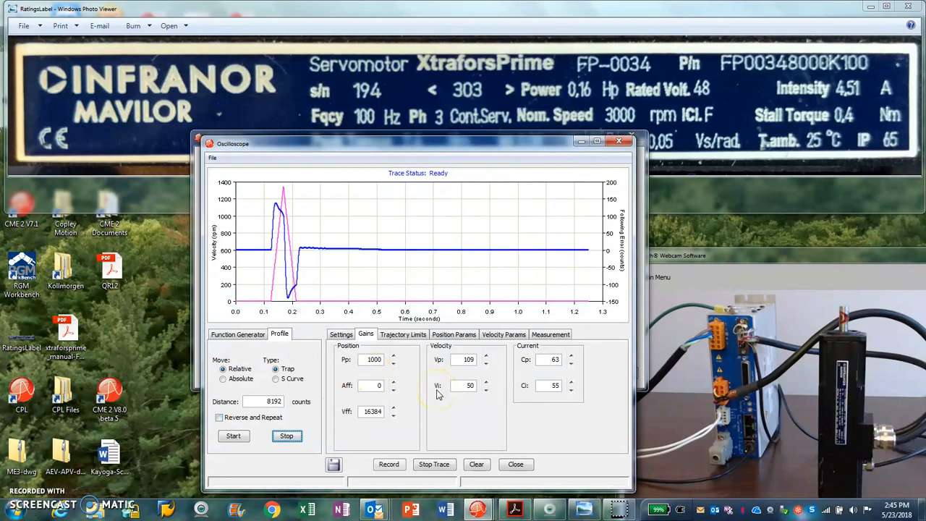
# Set the velocity integral gain Vi to 40, rerun the profile move, and close the oscilloscope.
pyautogui.moveTo(452, 389); pyautogui.dragTo(483, 390)
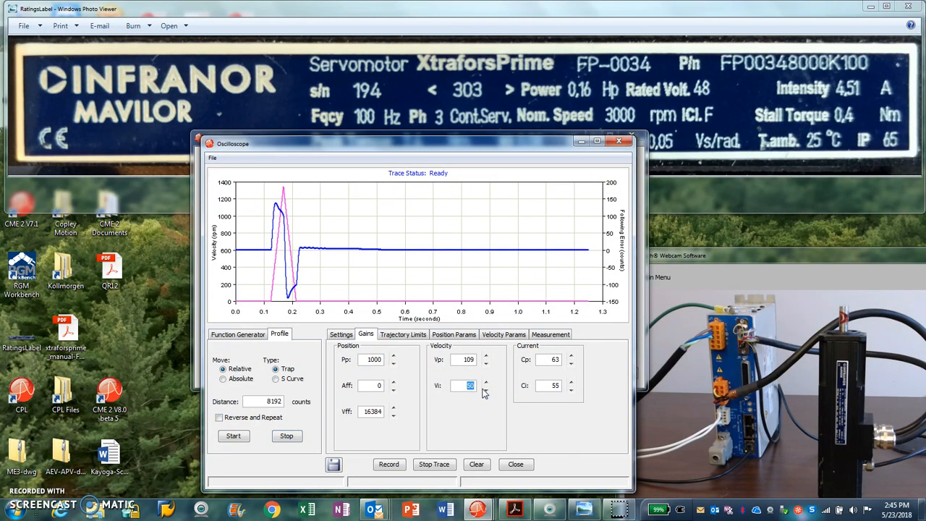
pyautogui.click(232, 436)
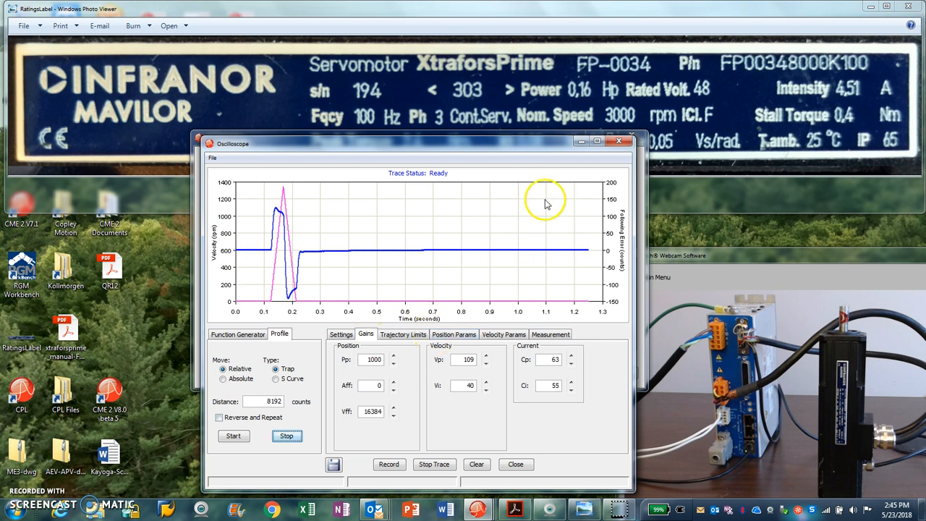
pyautogui.click(619, 143)
# Review the velocity loop's Output Filter 1 settings and filter family options in the filter configuration, and close it.
pyautogui.click(366, 393)
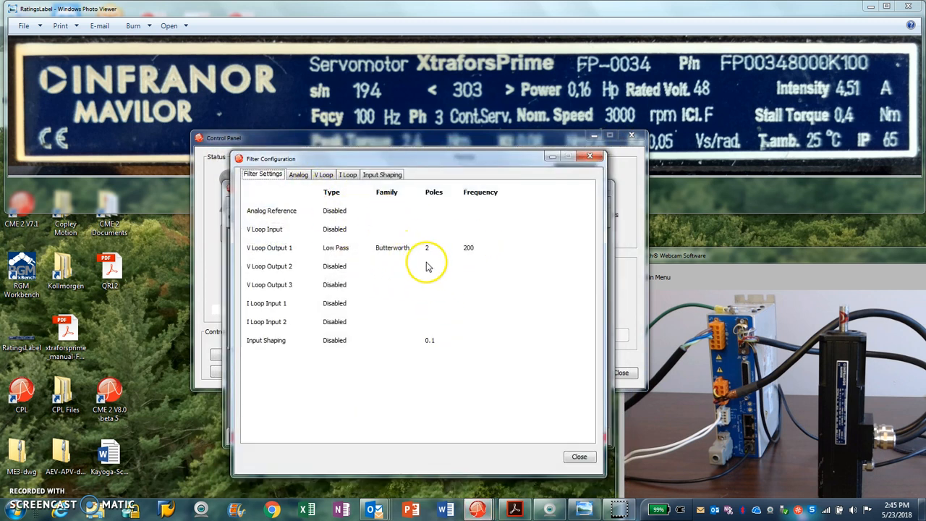
pyautogui.click(322, 177)
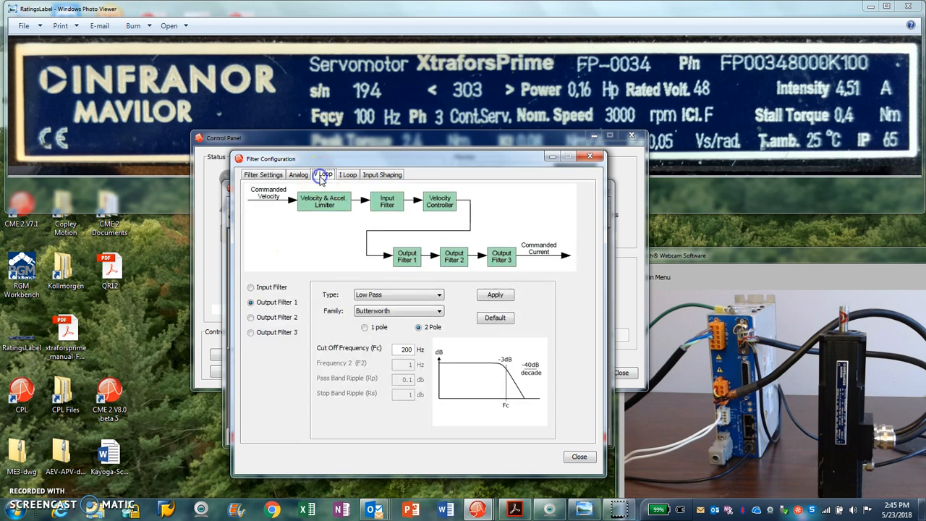
pyautogui.click(378, 331)
pyautogui.click(389, 336)
pyautogui.click(495, 296)
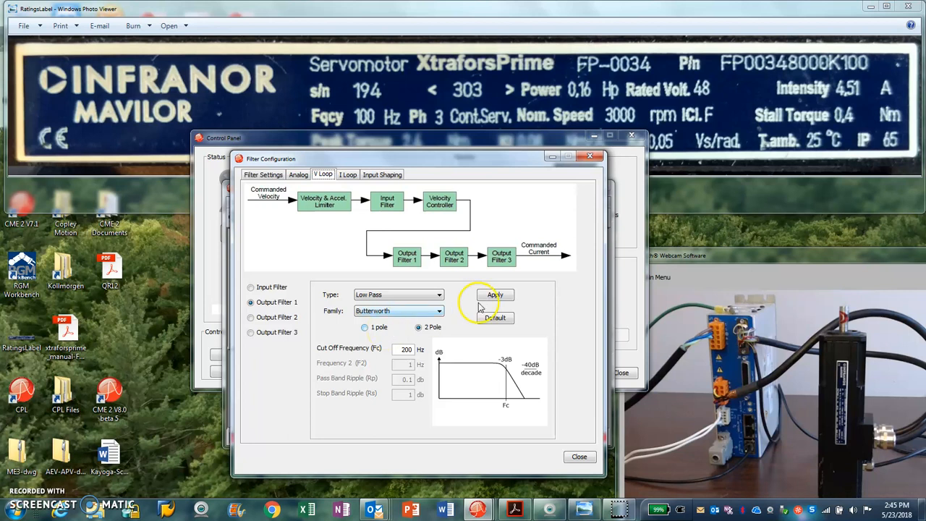
pyautogui.click(590, 157)
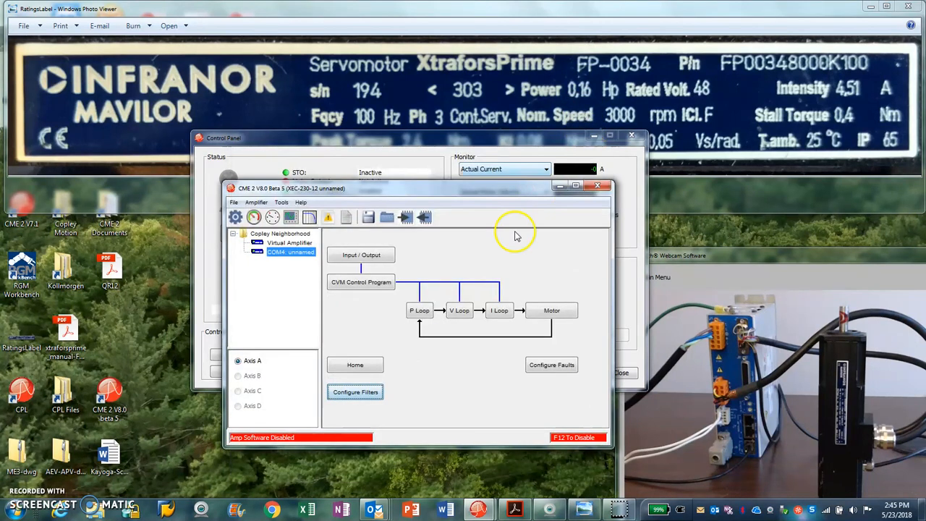
# Save the amplifier's settings to flash and close the Control Panel.
pyautogui.moveTo(496, 182); pyautogui.dragTo(500, 219)
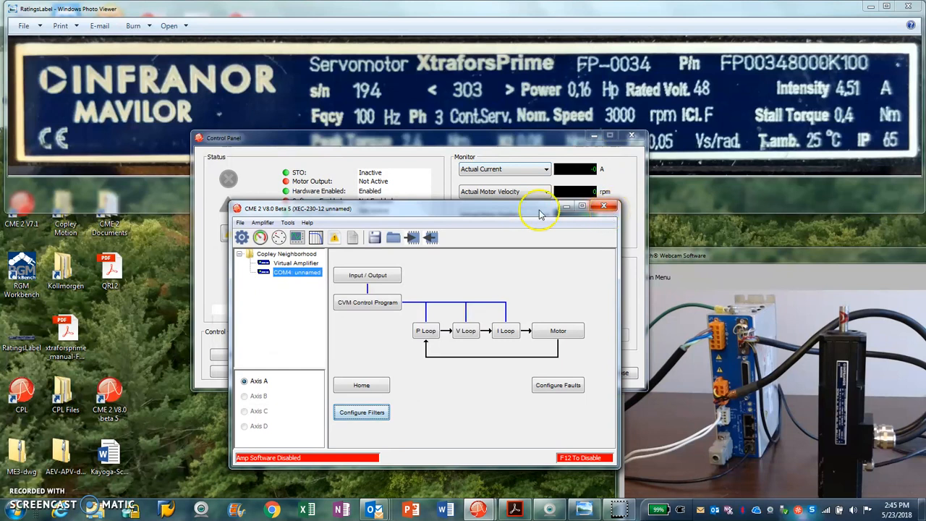
pyautogui.click(411, 238)
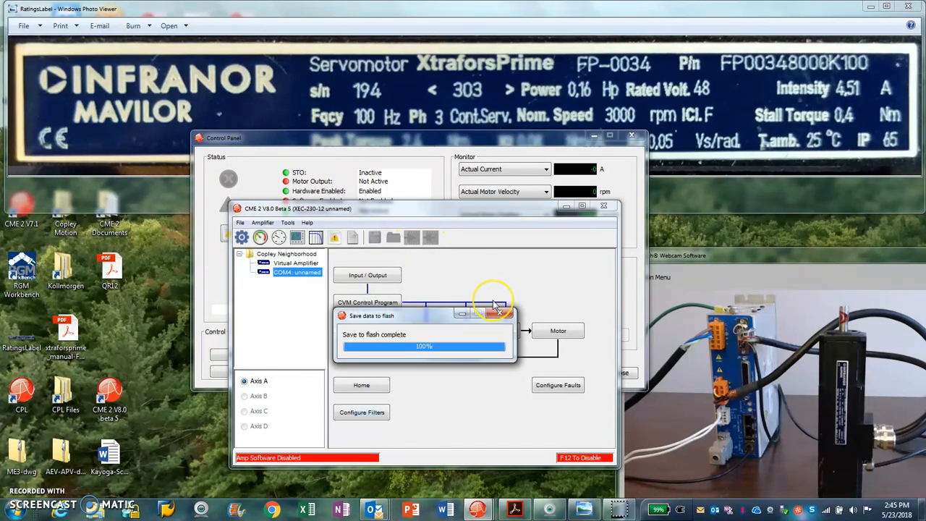
pyautogui.click(498, 311)
pyautogui.click(635, 138)
pyautogui.moveTo(516, 209); pyautogui.dragTo(518, 197)
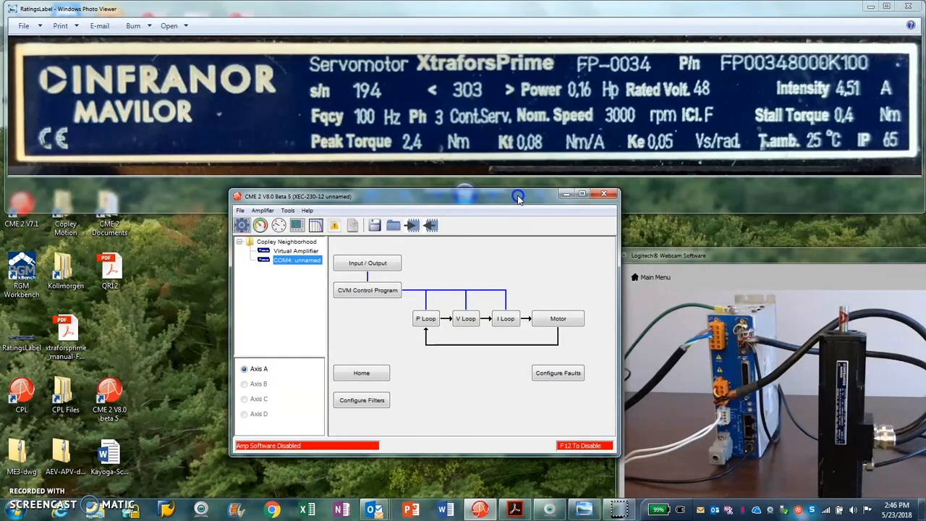